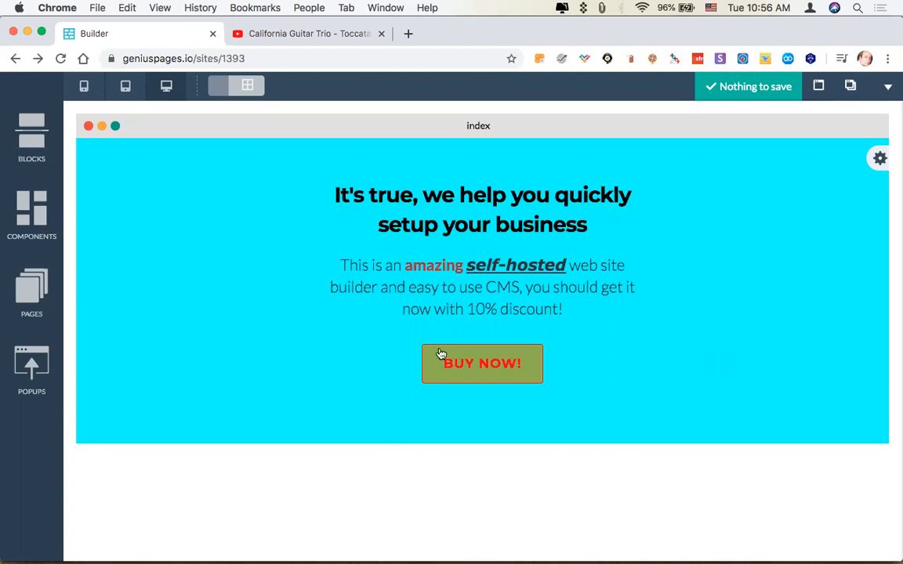
Look through the block library, viewing the Embed and Empty block categories.
click(36, 141)
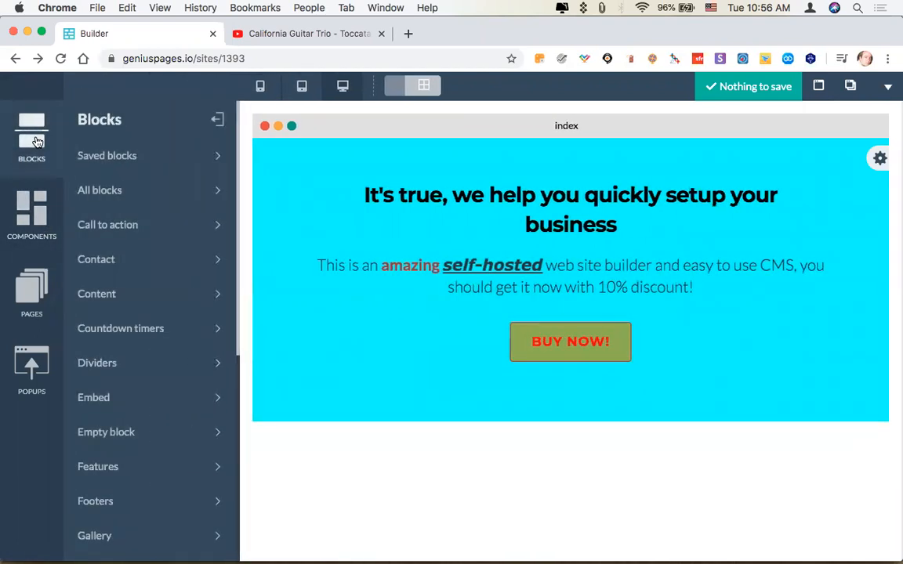
click(108, 398)
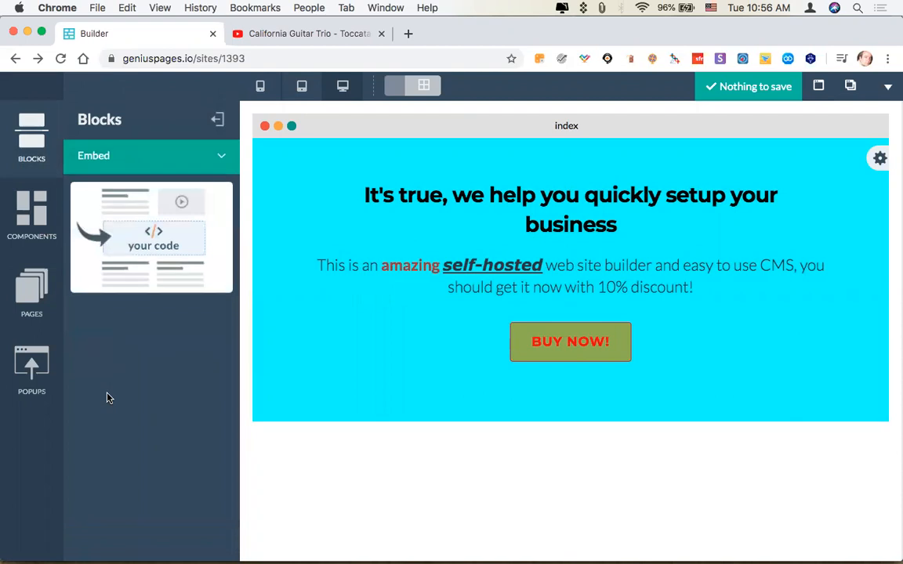
click(171, 159)
click(151, 169)
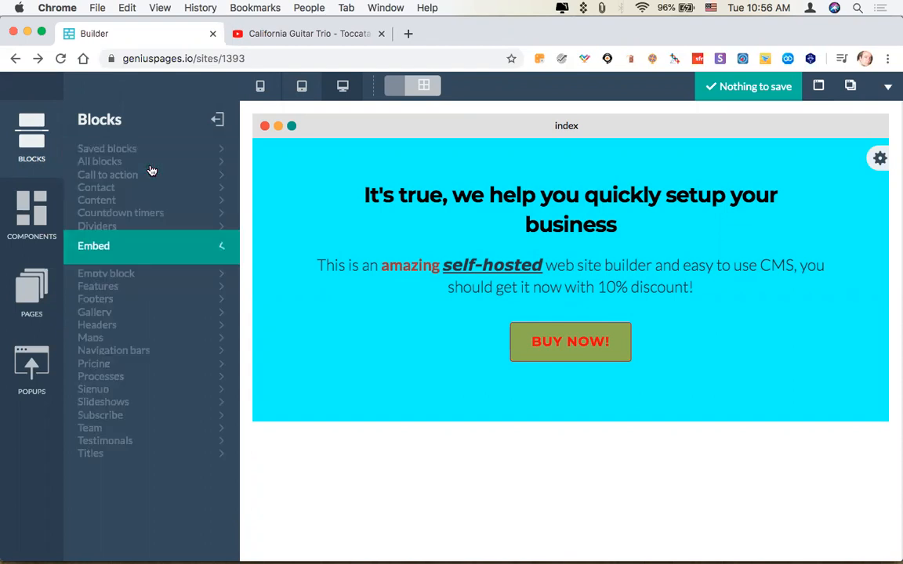
scroll(146, 314, down, 2)
click(114, 362)
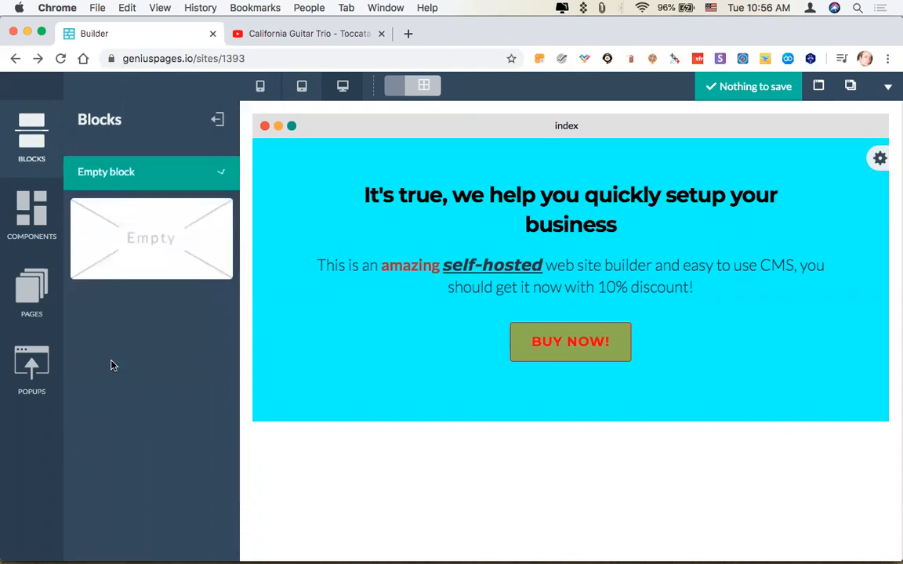
Add the custom code embed component between the paragraph and the BUY NOW! button.
click(32, 212)
click(100, 194)
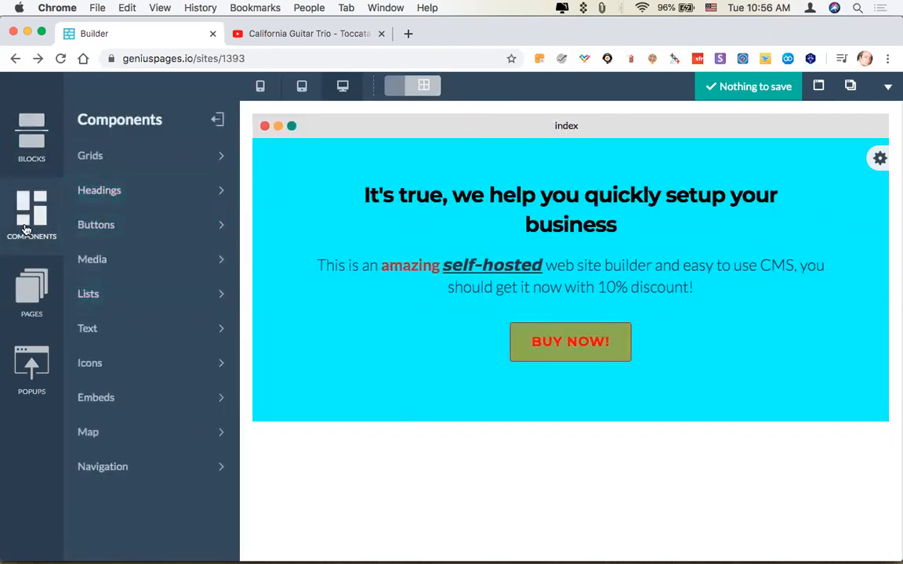
click(110, 398)
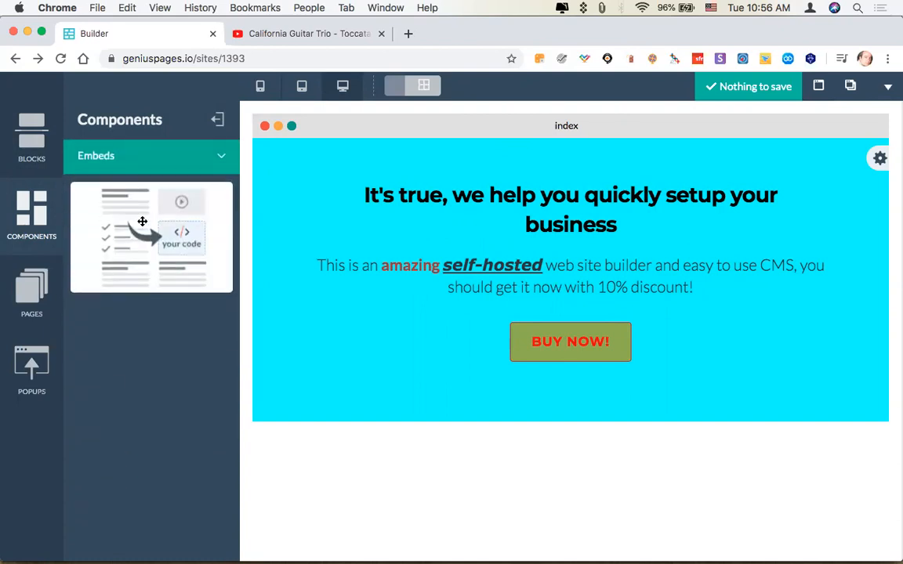
drag(474, 214, 522, 315)
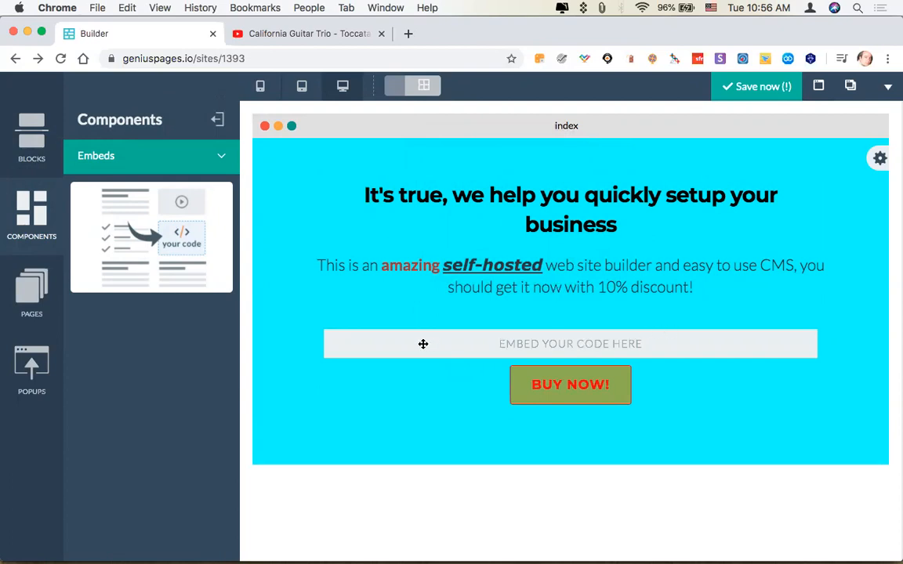
Open the code editor of the new embed placeholder above the BUY NOW! button.
click(351, 268)
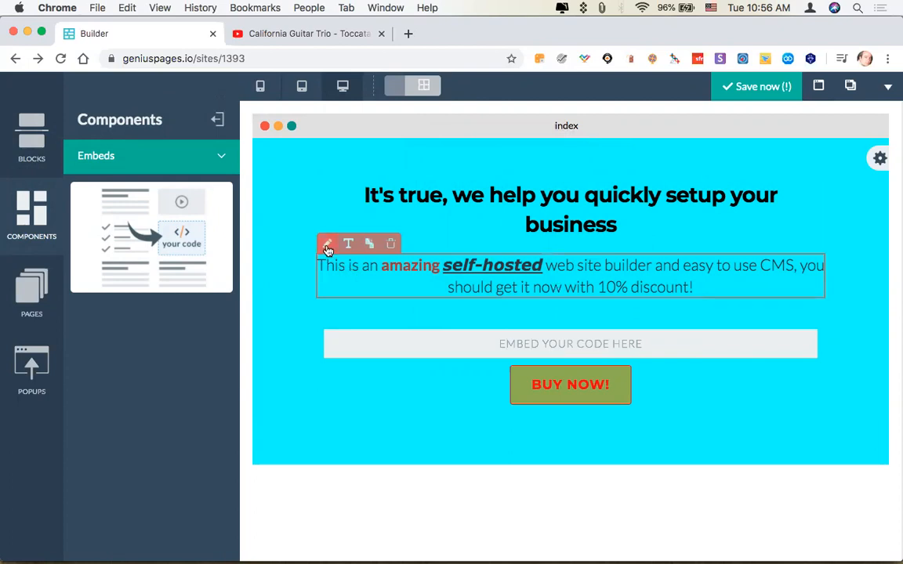
click(356, 335)
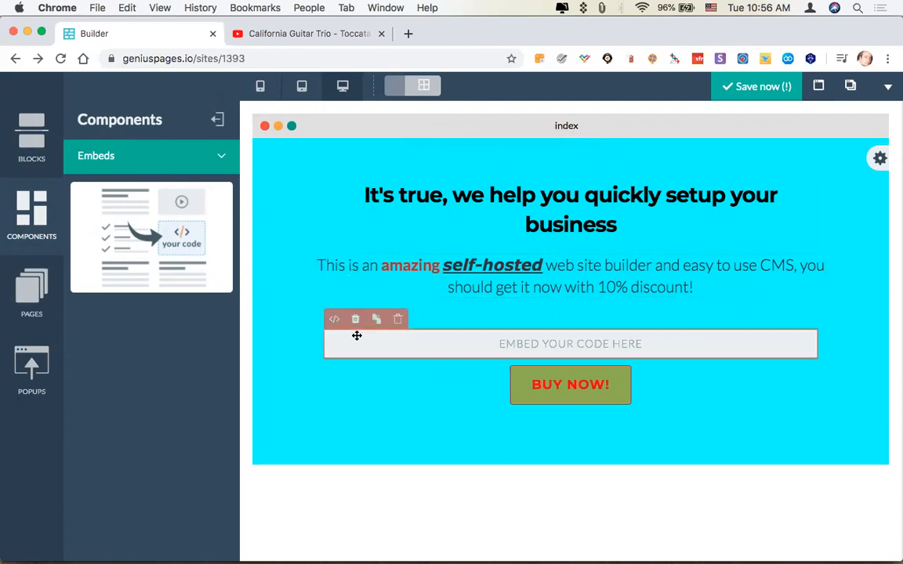
click(335, 322)
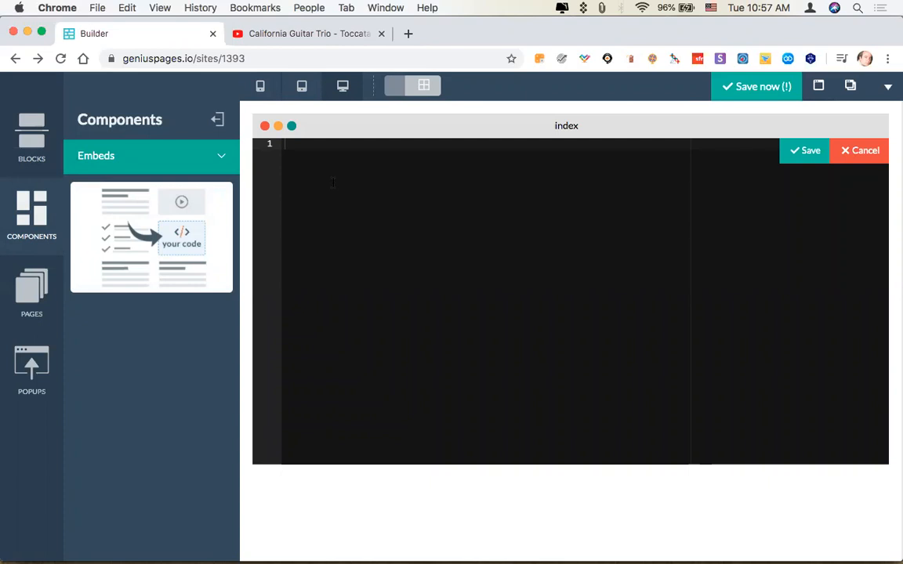
Switch to YouTube and copy the full iframe embed code of the California Guitar Trio video.
click(268, 35)
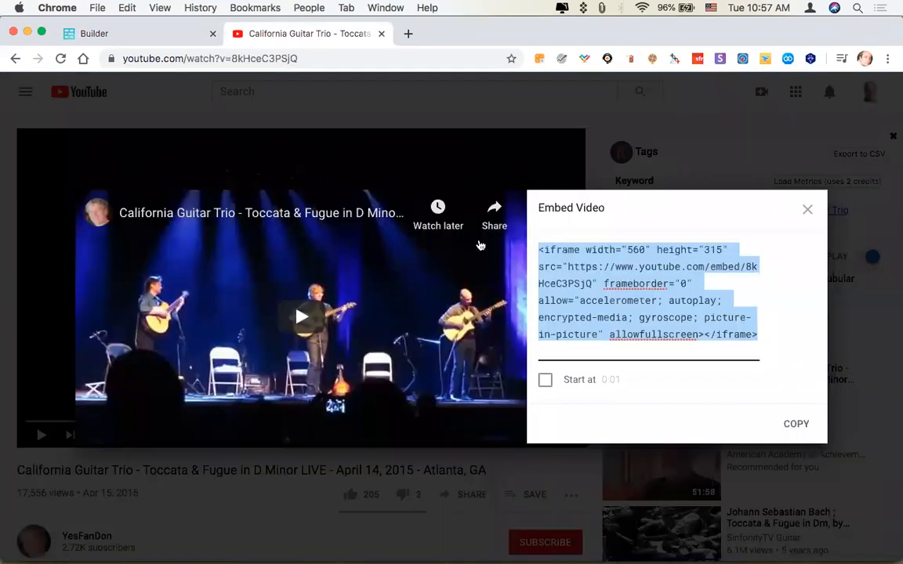
click(807, 210)
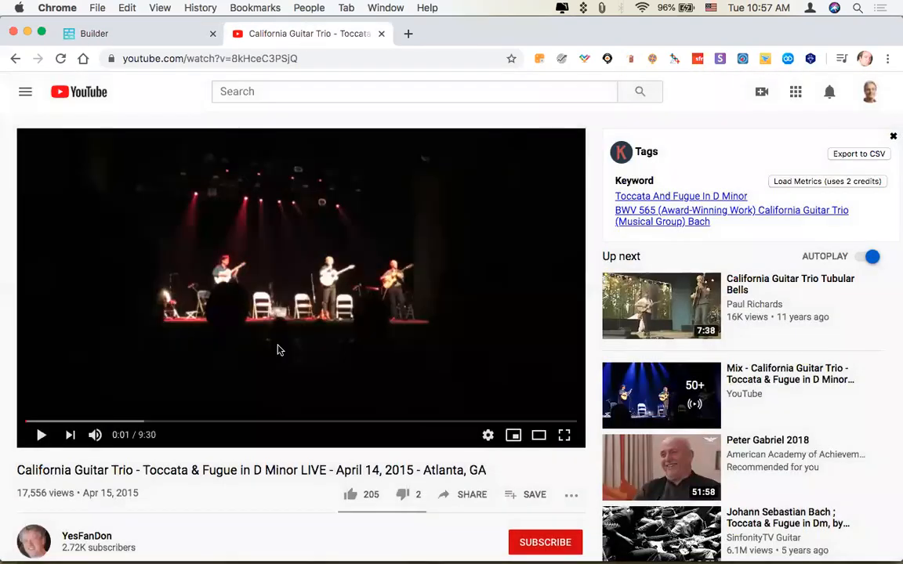
scroll(278, 349, down, 1)
scroll(278, 349, down, 1)
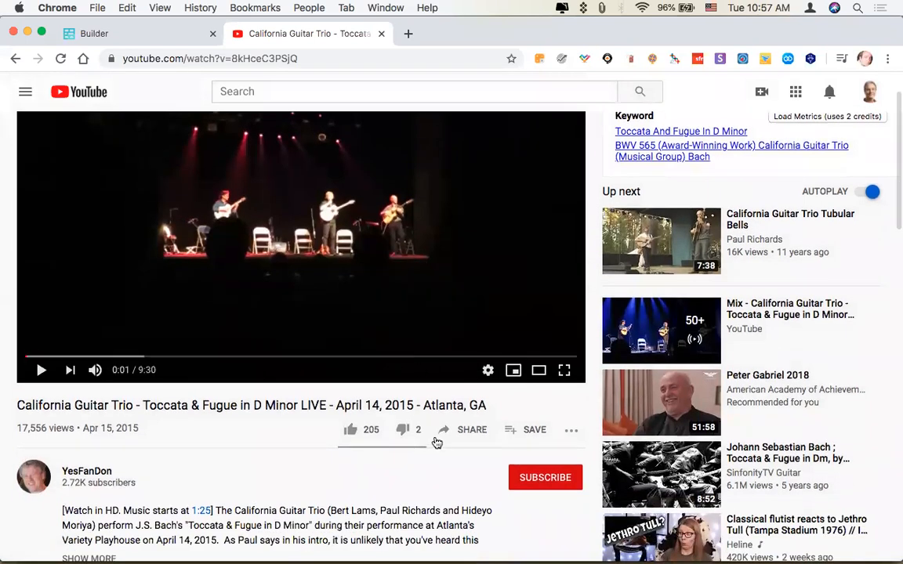
click(461, 431)
click(308, 272)
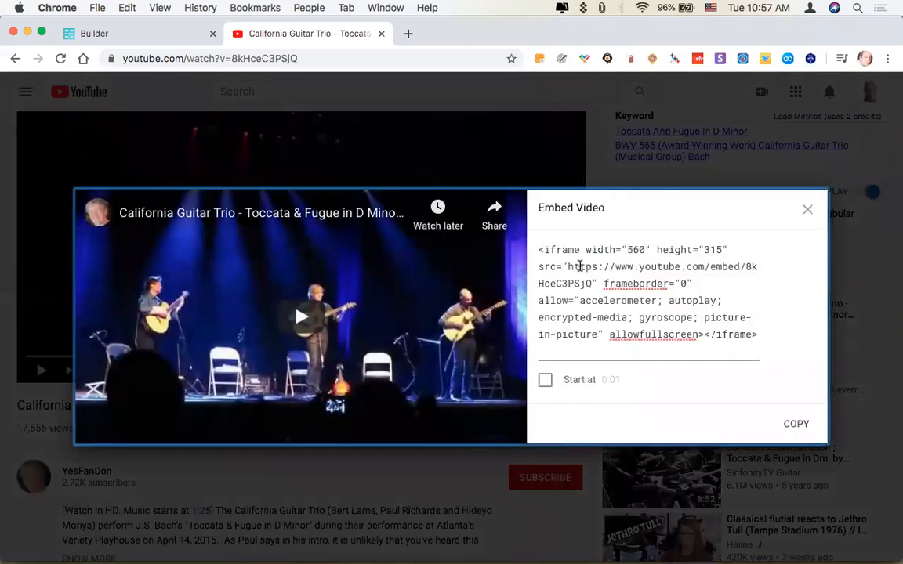
drag(539, 250, 760, 342)
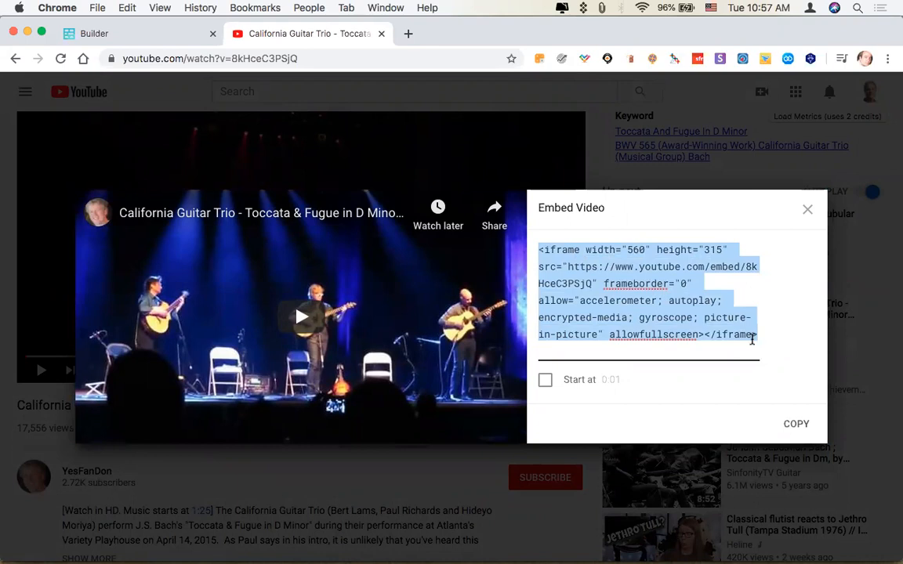
key(super+c)
Return to the page builder and paste the YouTube iframe code into the embed component's code editor.
click(136, 37)
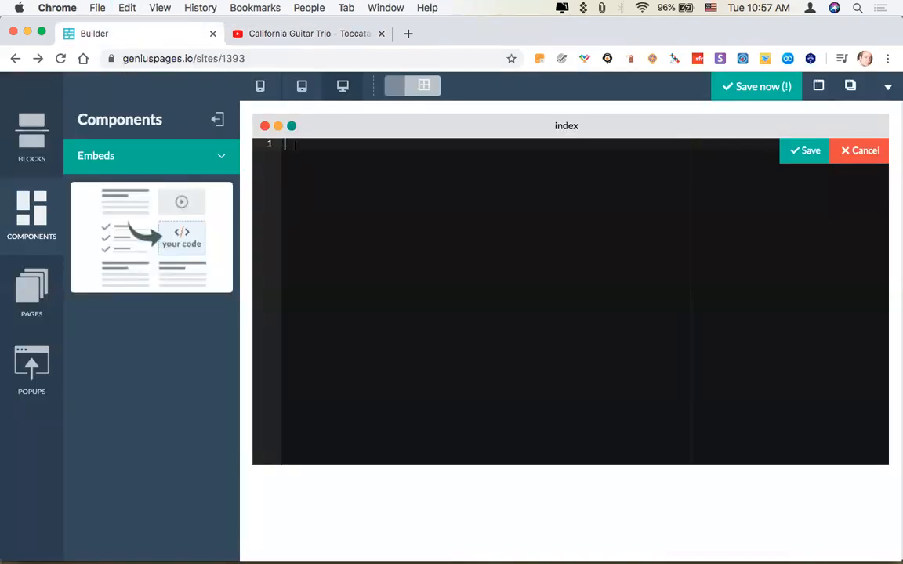
key(super+v)
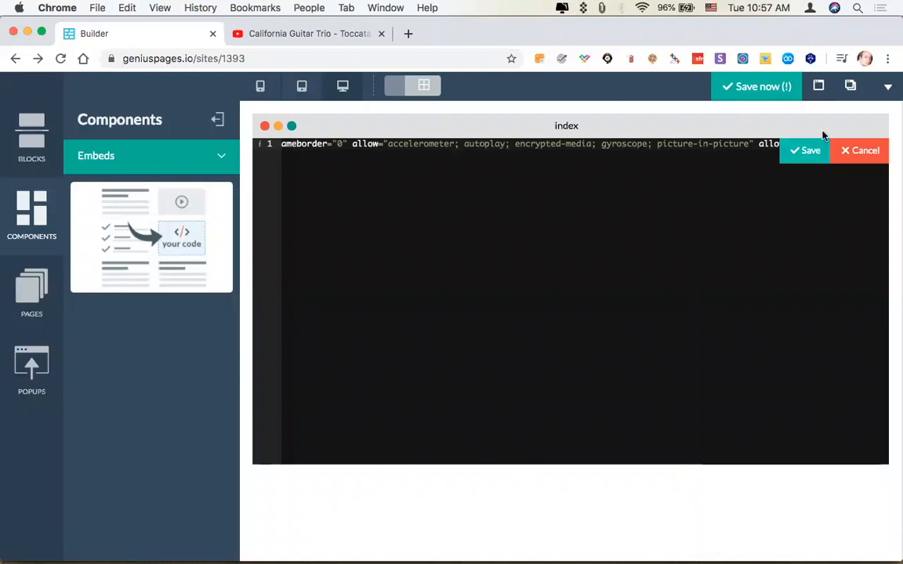
mouse_move(276, 147)
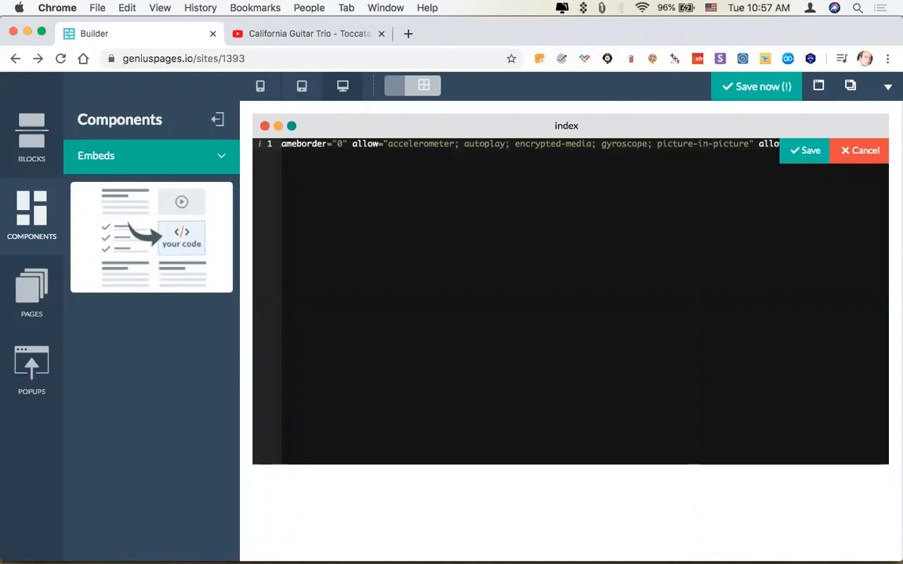
key(super+Left)
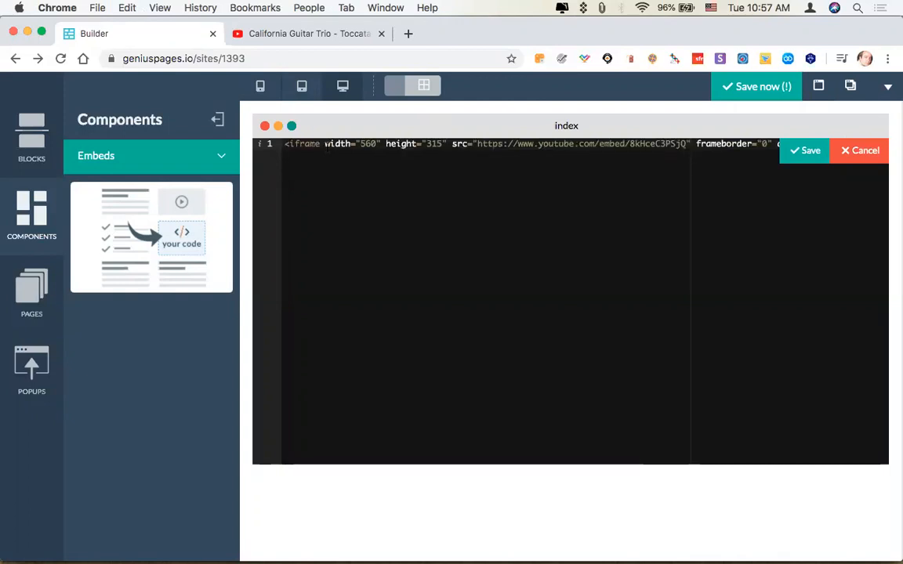
Insert three blank lines above the iframe code, read through the whole line, and remove the blank lines.
key(Return)
key(Return)
key(Return)
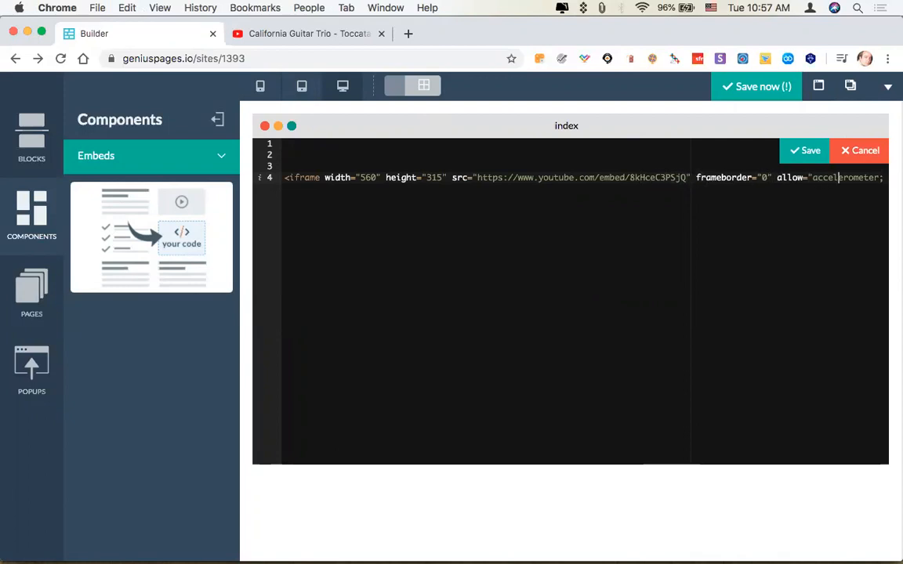
key(Right)
key(Right)
key(Right)
key(Right)
key(Right)
key(Right)
key(Right)
key(Right)
key(Right)
key(Right)
key(Right)
key(Right)
key(Right)
key(Right)
key(Right)
key(Right)
key(Right)
key(Right)
key(Right)
key(Right)
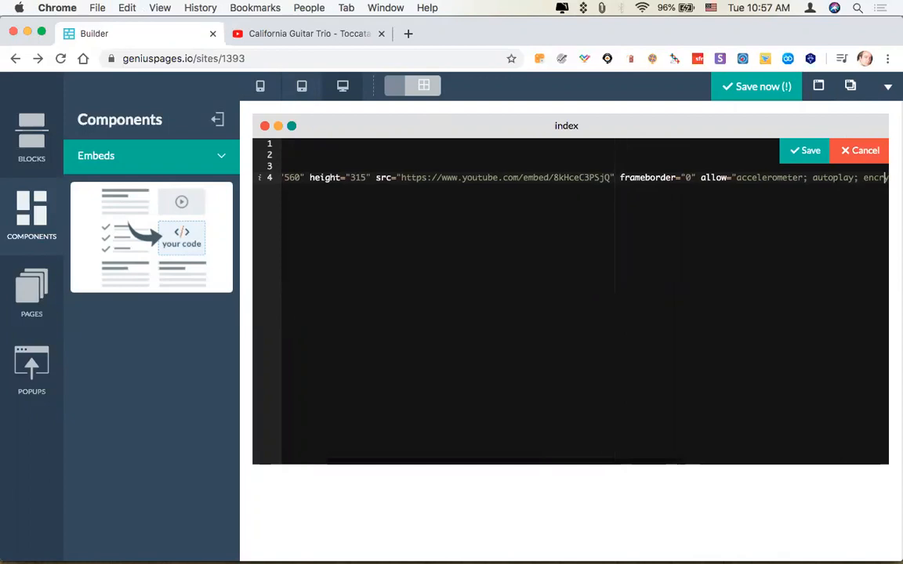
key(Right)
key(Right)
key(Right)
key(Right)
key(Right)
key(Right)
key(Right)
key(Right)
key(Right)
key(Right)
key(Right)
key(Right)
key(Right)
key(Right)
key(Right)
key(Right)
key(Right)
key(Right)
key(Right)
key(Right)
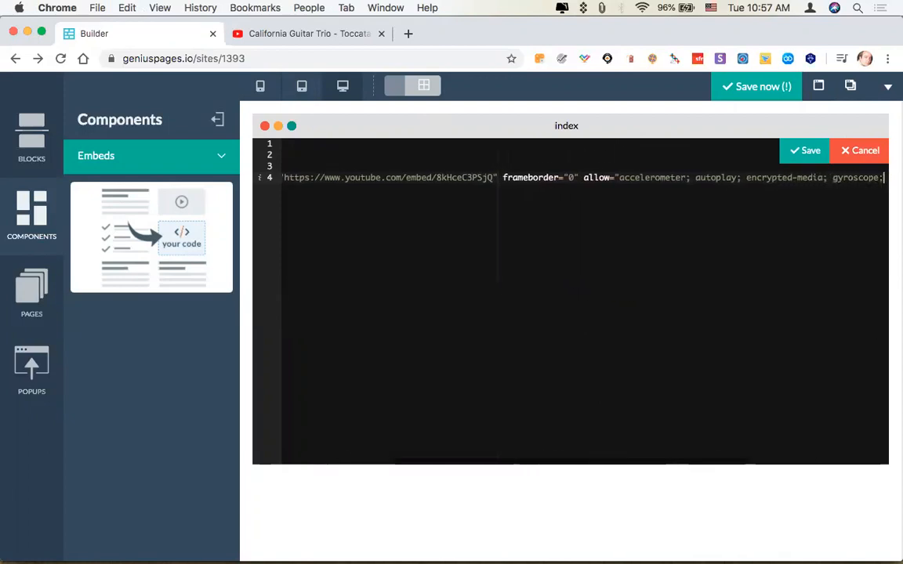
key(Right)
key(Right)
key(Right)
key(Right)
key(Right)
key(Right)
key(Right)
key(Right)
key(Right)
key(Right)
key(Right)
key(Right)
key(Right)
key(Right)
key(Right)
key(Right)
key(Right)
key(Right)
key(Right)
key(Right)
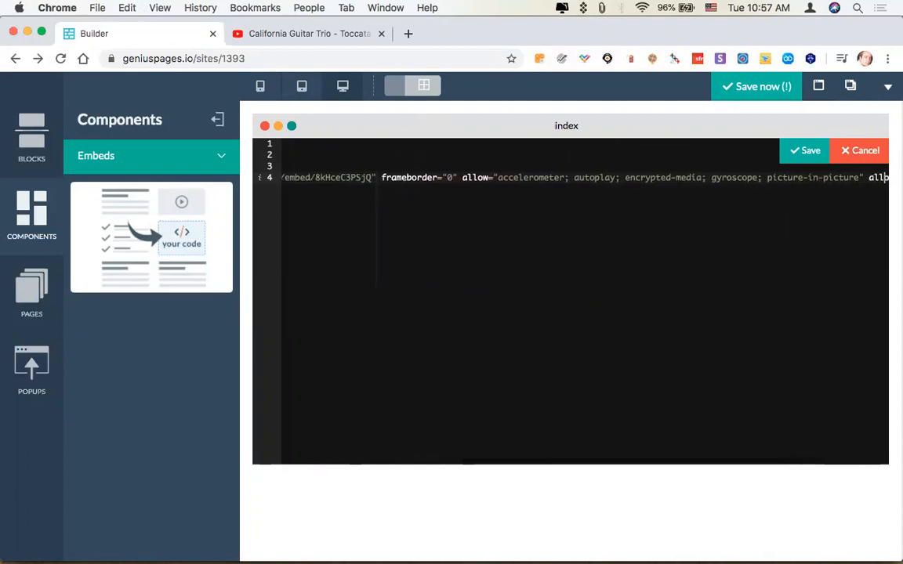
key(Right)
key(Right)
key(Right)
key(Right)
key(Right)
key(Right)
key(Right)
key(Right)
key(Right)
key(Right)
key(Right)
key(Right)
key(Right)
key(Right)
key(Right)
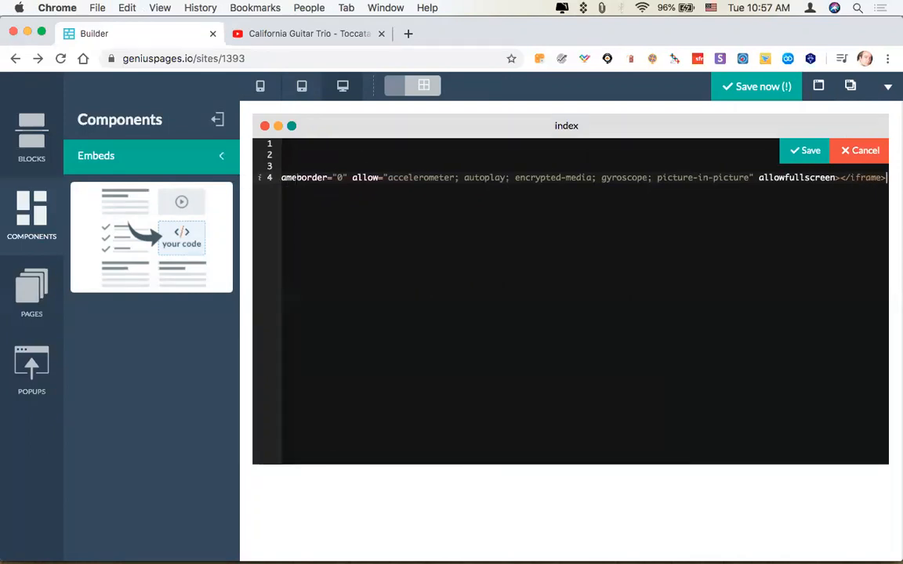
key(super+Left)
key(BackSpace)
key(BackSpace)
key(BackSpace)
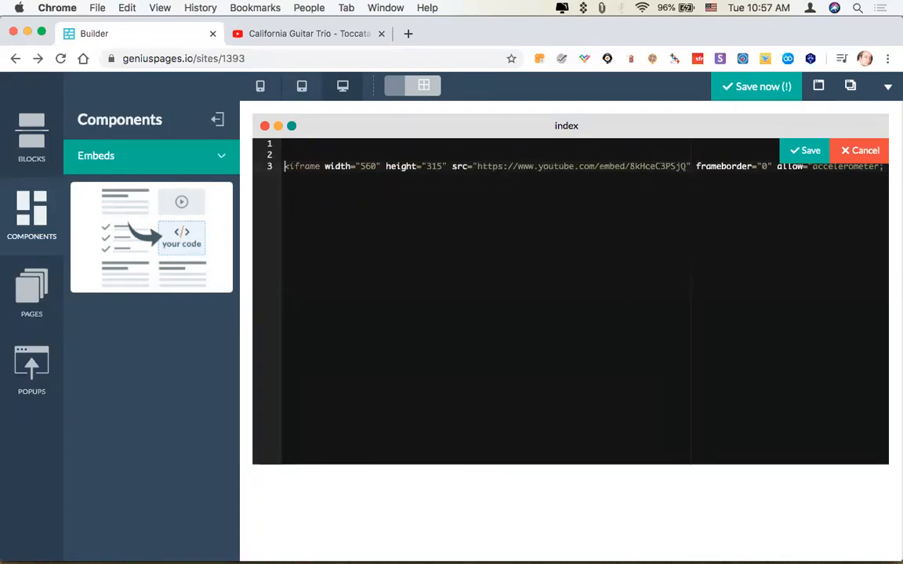
Apply the embed code, collapse the component library to check the video on the page, and save the site.
click(804, 151)
scroll(808, 229, down, 3)
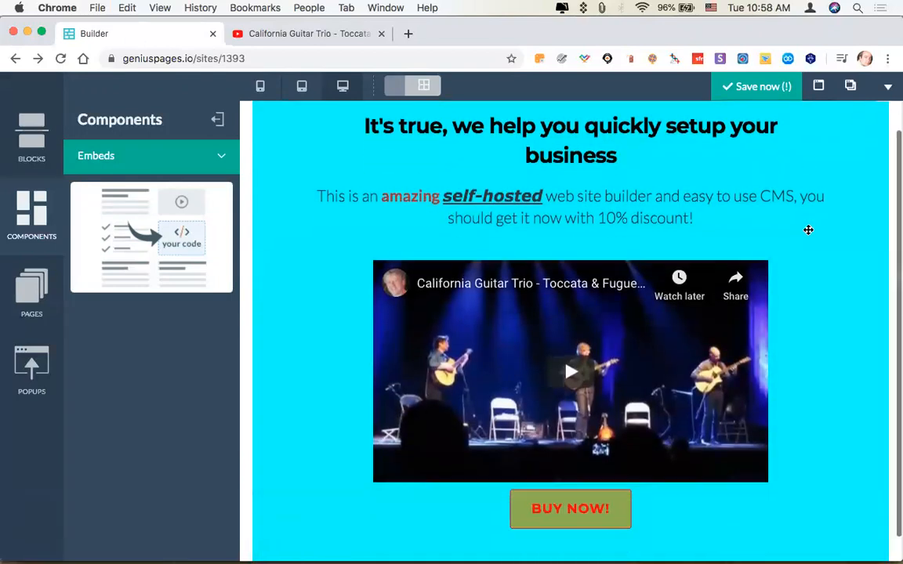
click(216, 119)
scroll(721, 252, down, 2)
scroll(721, 252, up, 3)
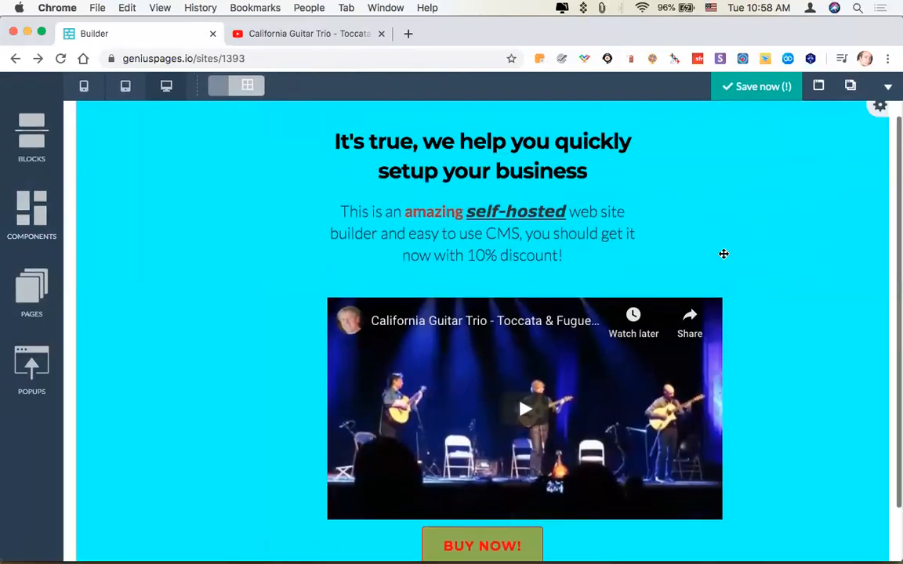
scroll(531, 240, down, 2)
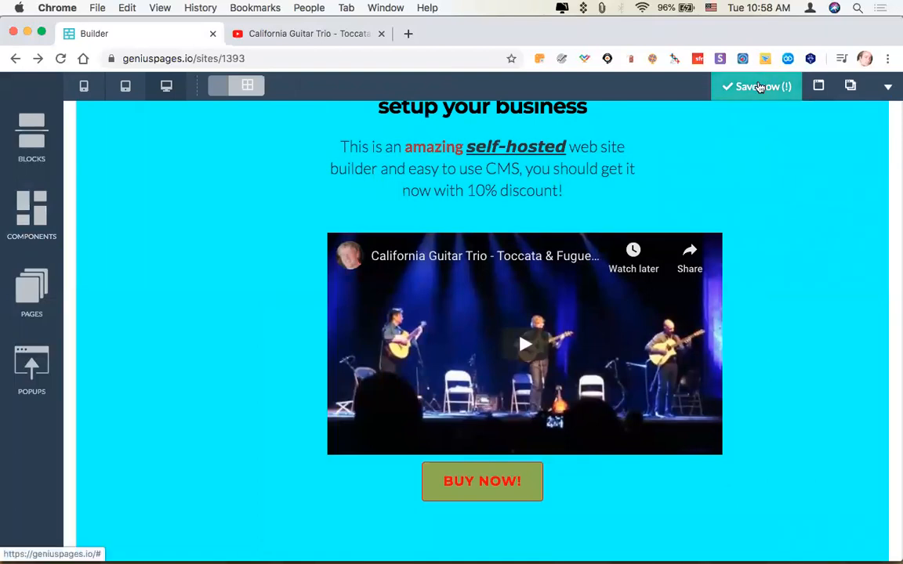
click(759, 86)
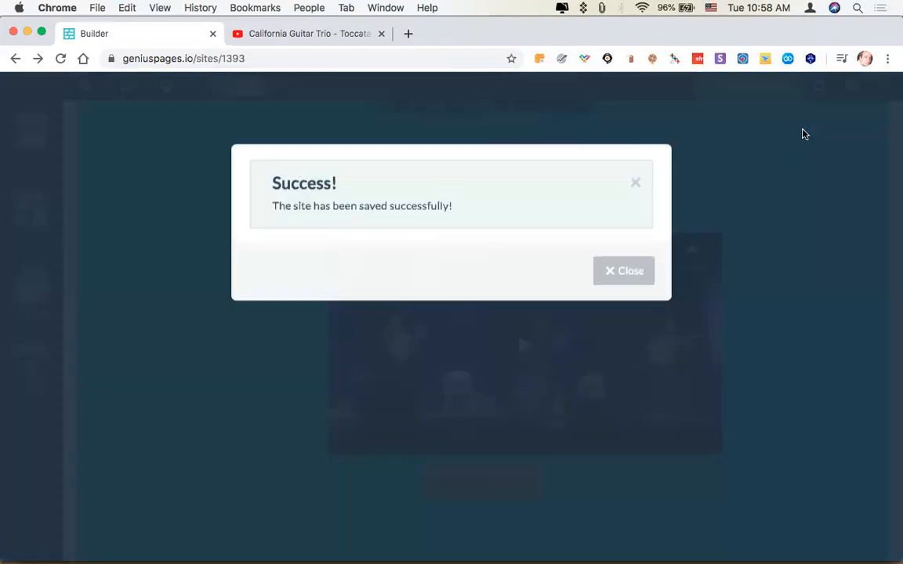
click(626, 272)
Open the live preview of the page to check the embedded video, and return to the builder.
click(782, 87)
click(590, 339)
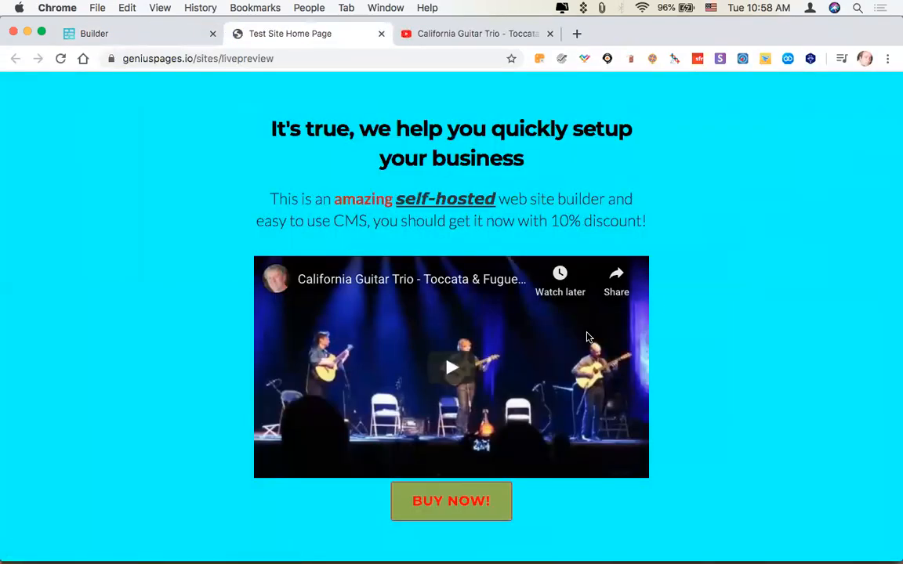
click(381, 33)
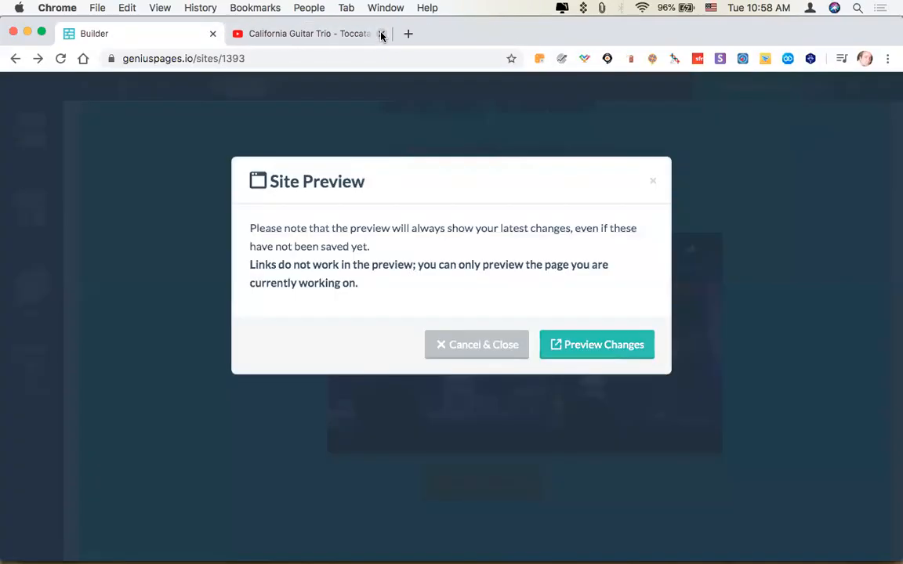
click(484, 345)
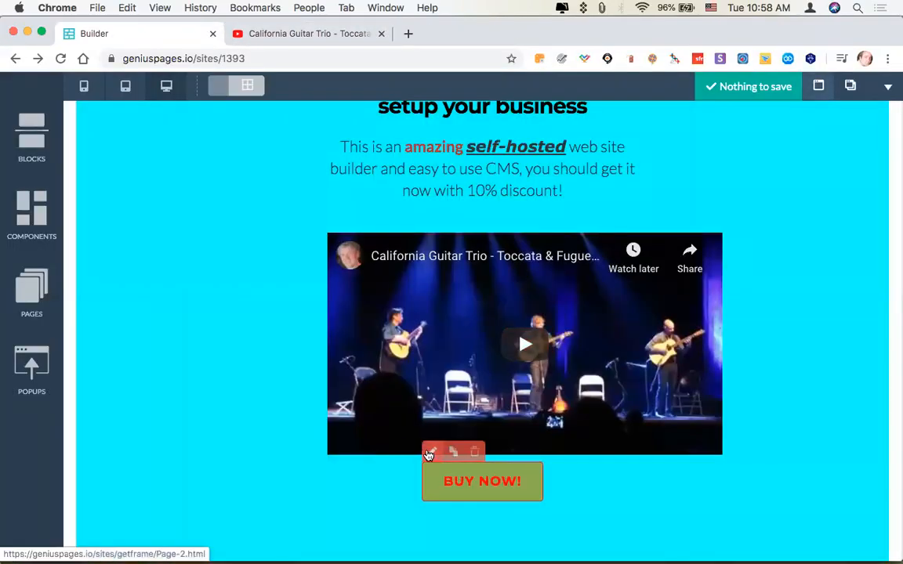
Set the BUY NOW! button's top margin to 15 px and apply the change.
click(431, 453)
drag(834, 242, 783, 244)
drag(720, 243, 723, 236)
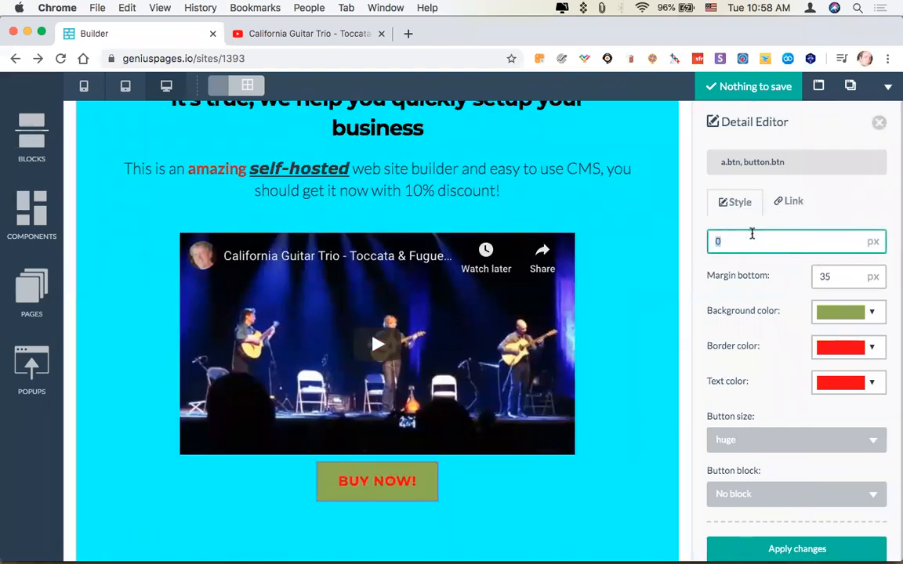
text(15)
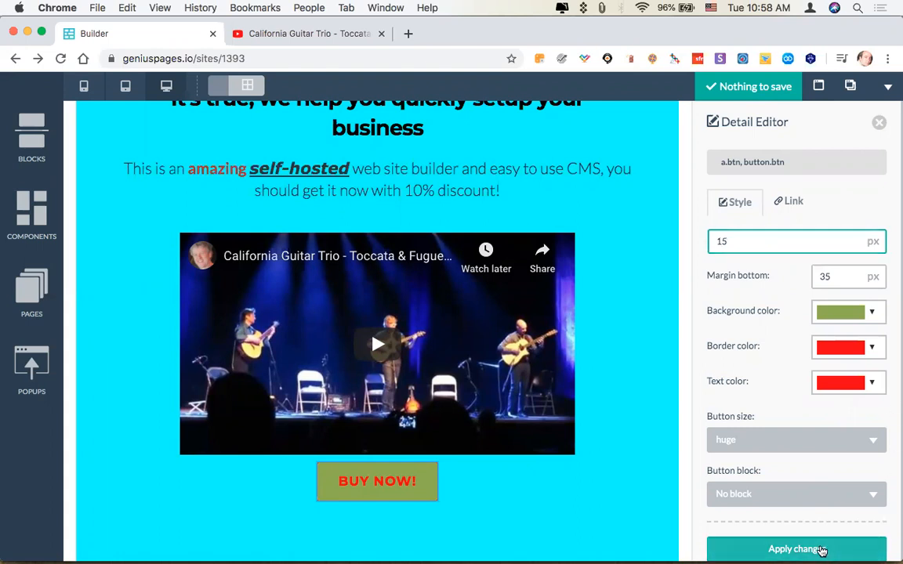
click(822, 553)
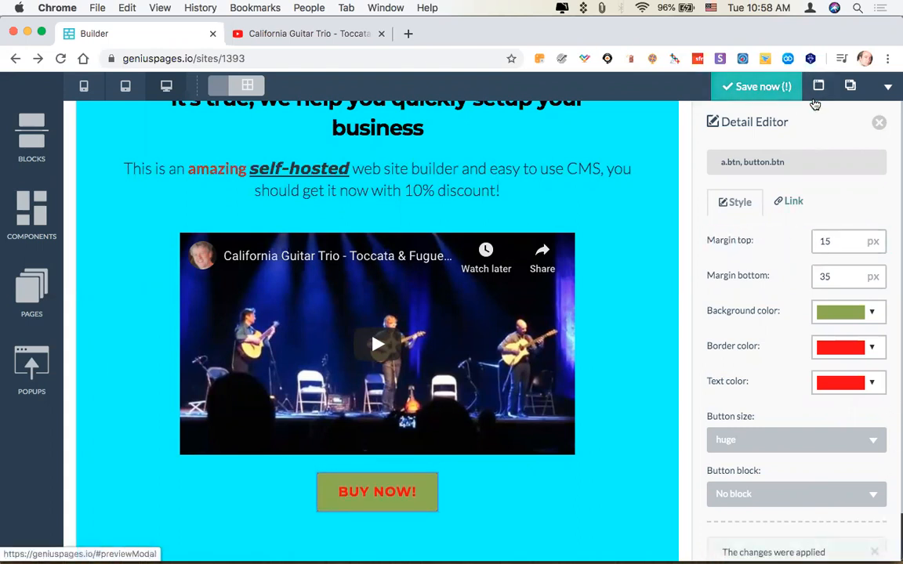
Save the site with the new button spacing and check the embedded video on the page.
click(757, 87)
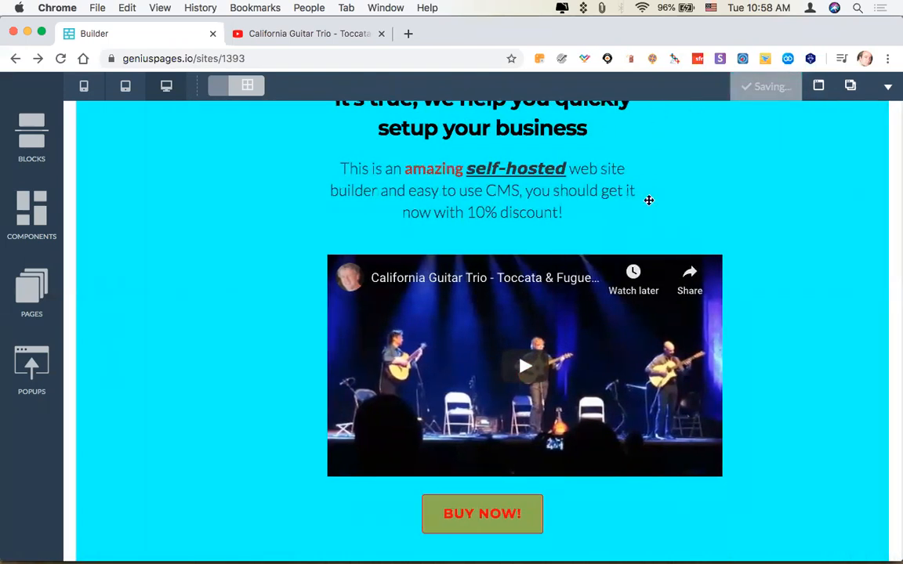
scroll(649, 201, down, 1)
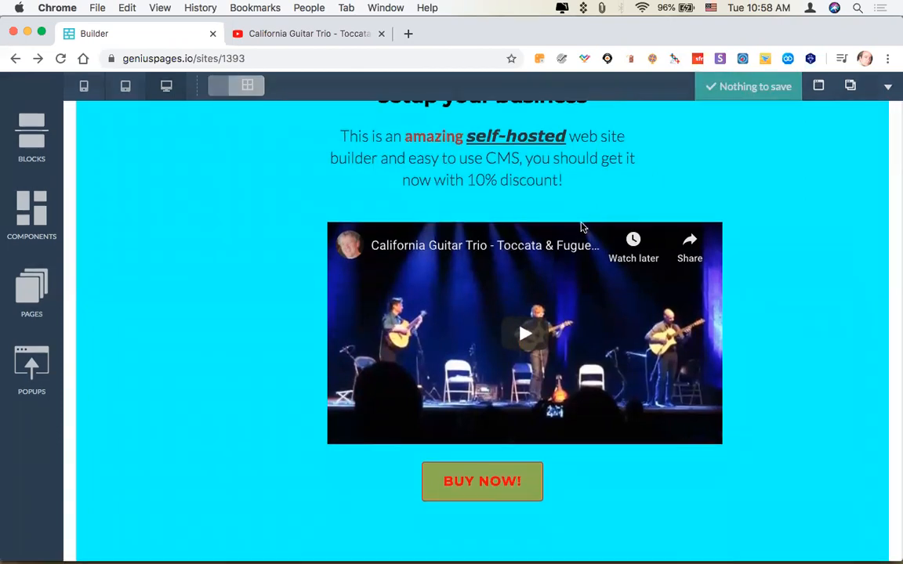
click(613, 282)
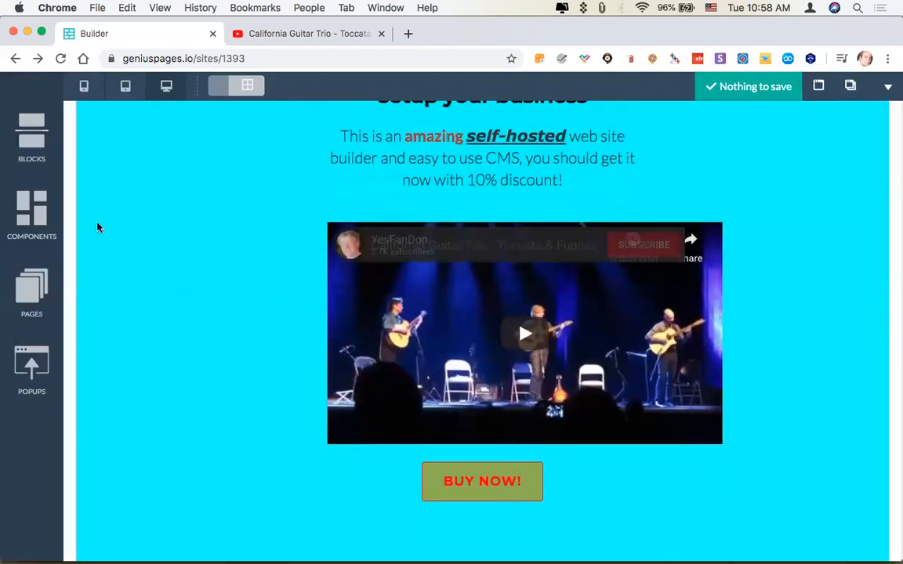
Insert an image component from the Media category between the headline and the paragraph, and collapse the component library.
click(38, 223)
click(117, 153)
click(114, 157)
click(99, 262)
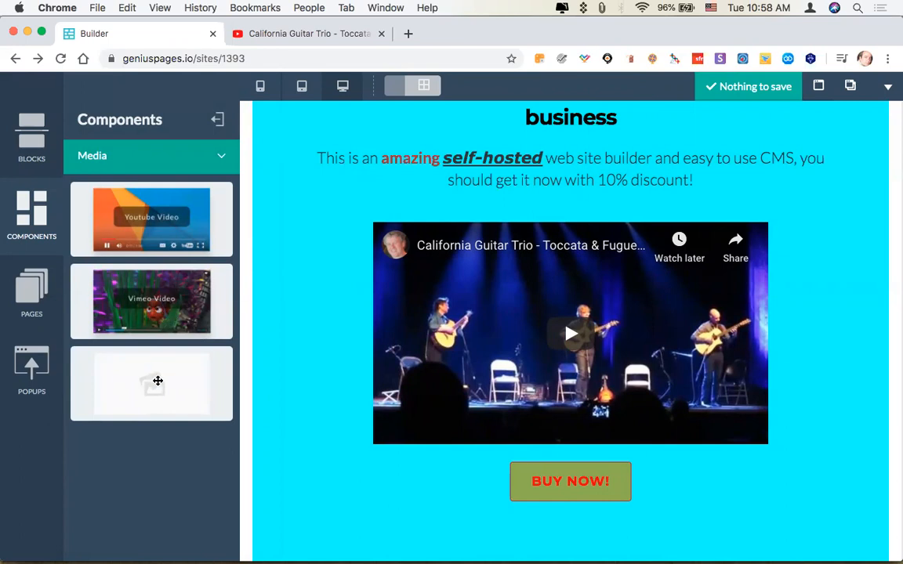
drag(167, 381, 574, 145)
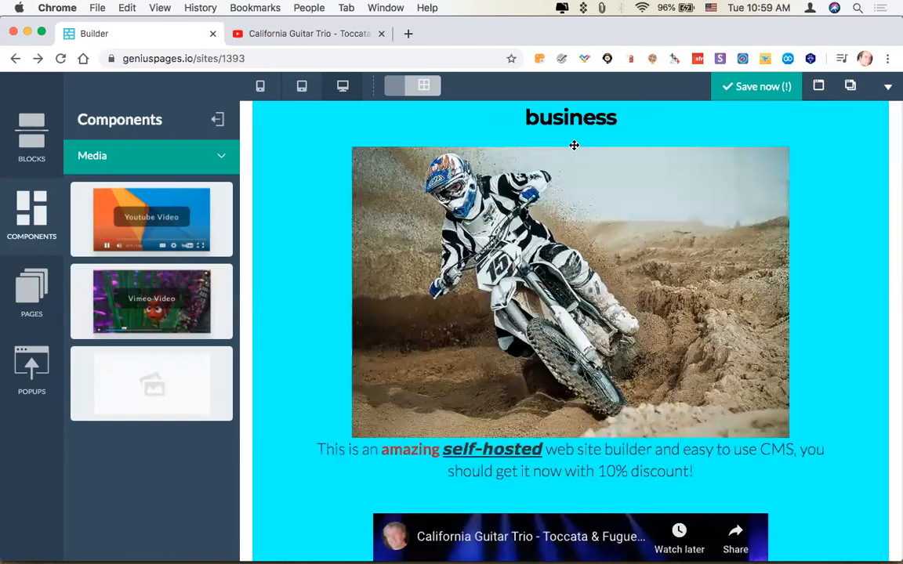
click(217, 119)
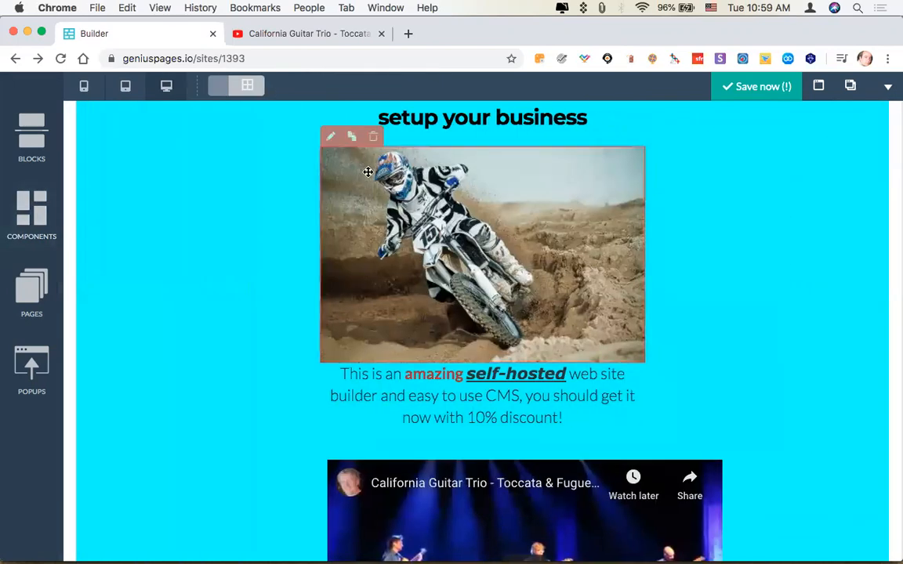
Open the inserted image's settings and examine its link options, image library option and advanced title and alt attributes.
click(330, 137)
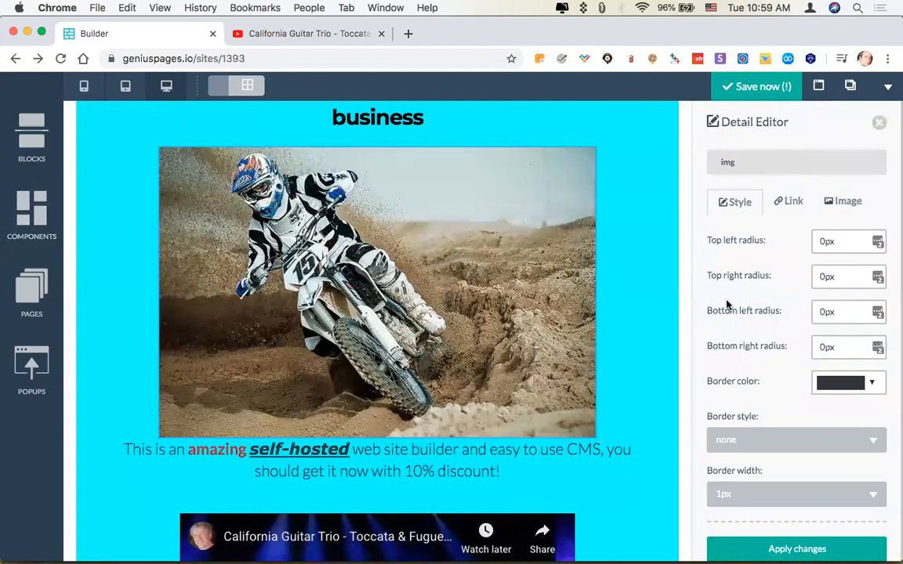
click(788, 203)
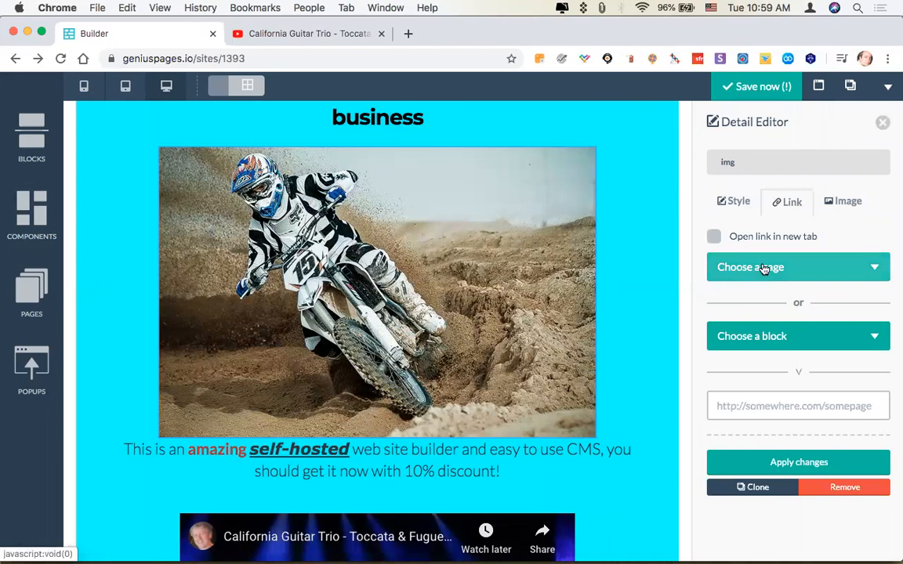
scroll(764, 268, down, 1)
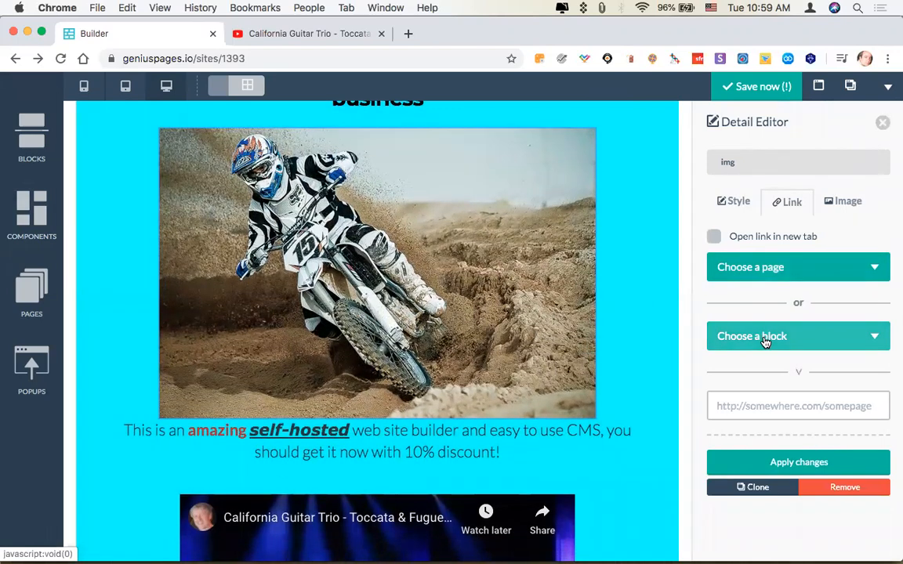
click(766, 408)
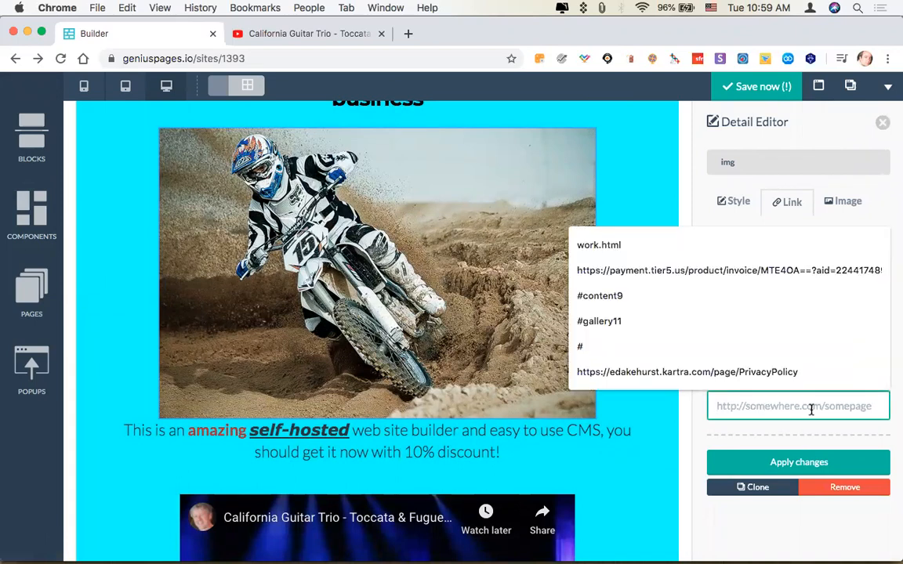
click(704, 414)
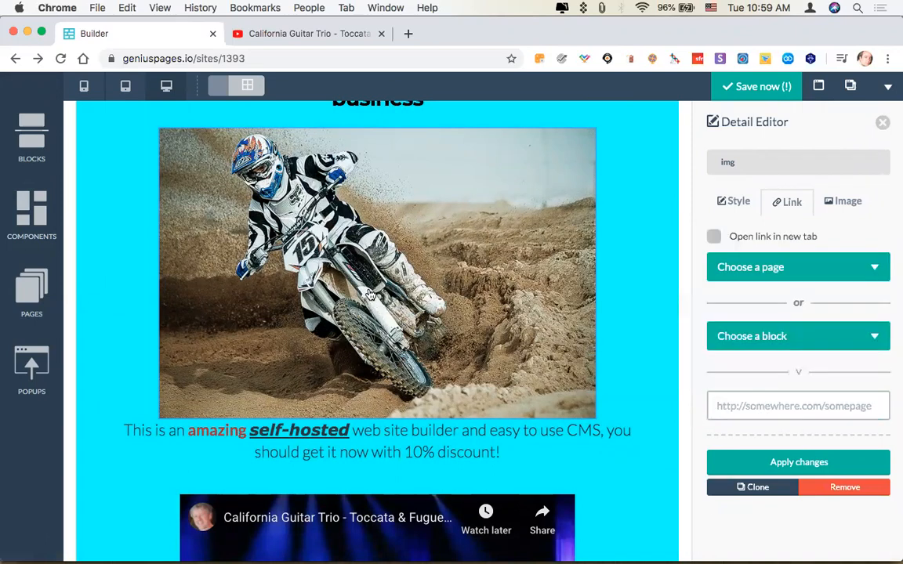
scroll(370, 294, up, 1)
scroll(371, 294, down, 2)
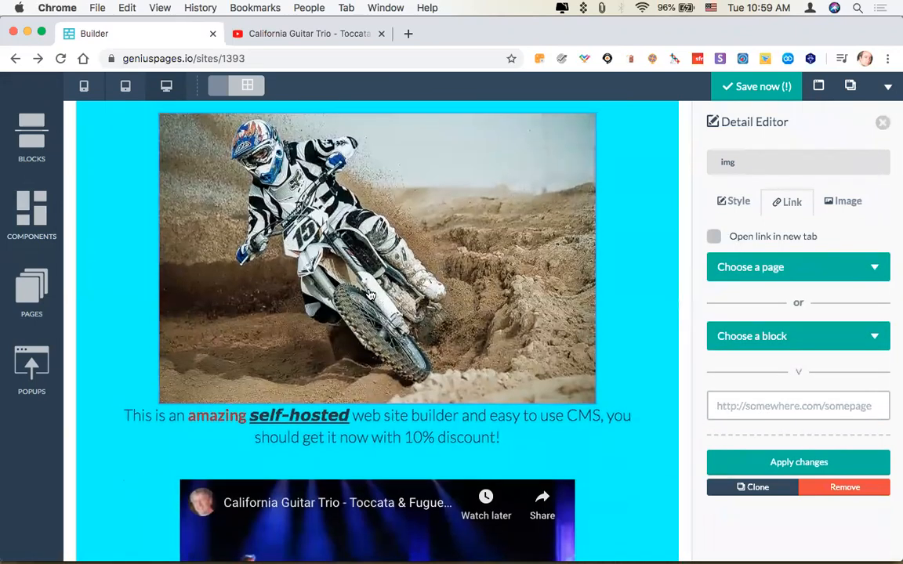
scroll(371, 293, up, 2)
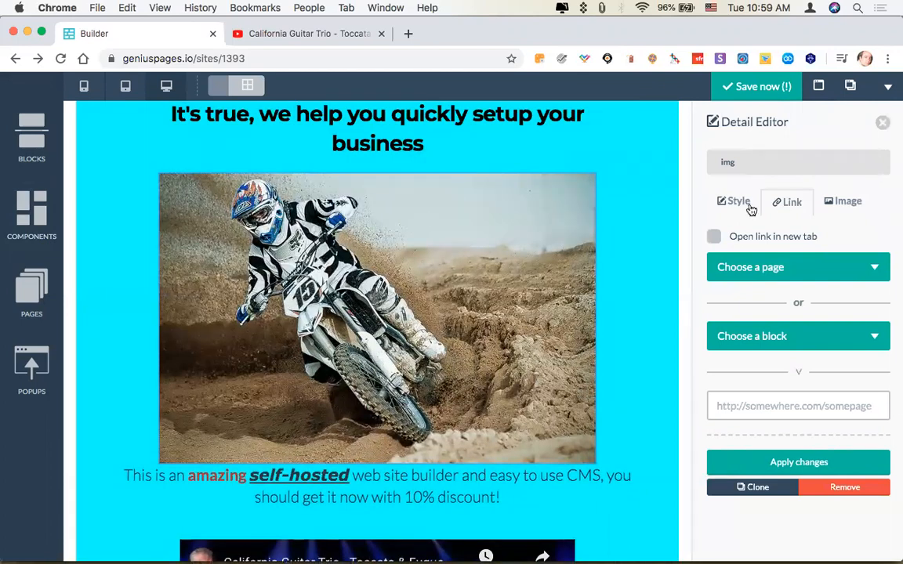
click(843, 202)
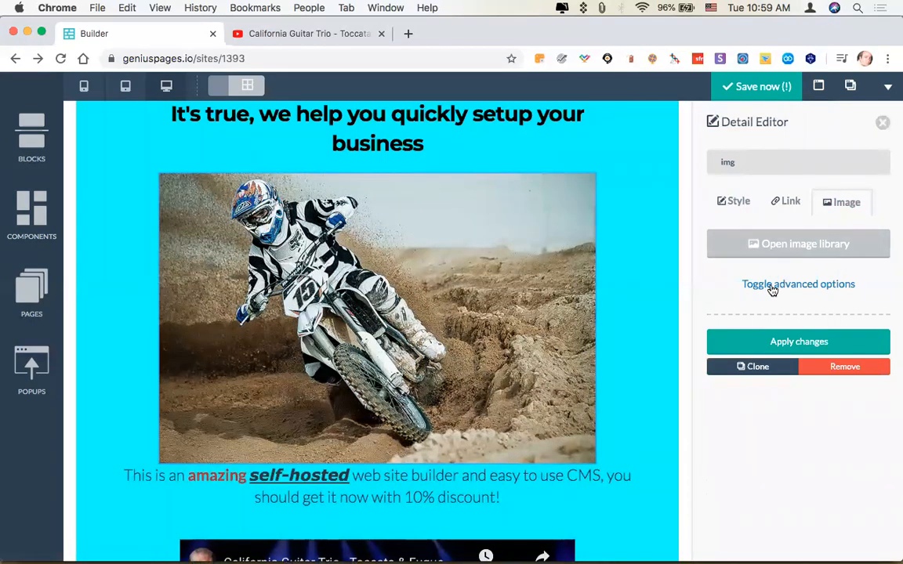
click(772, 287)
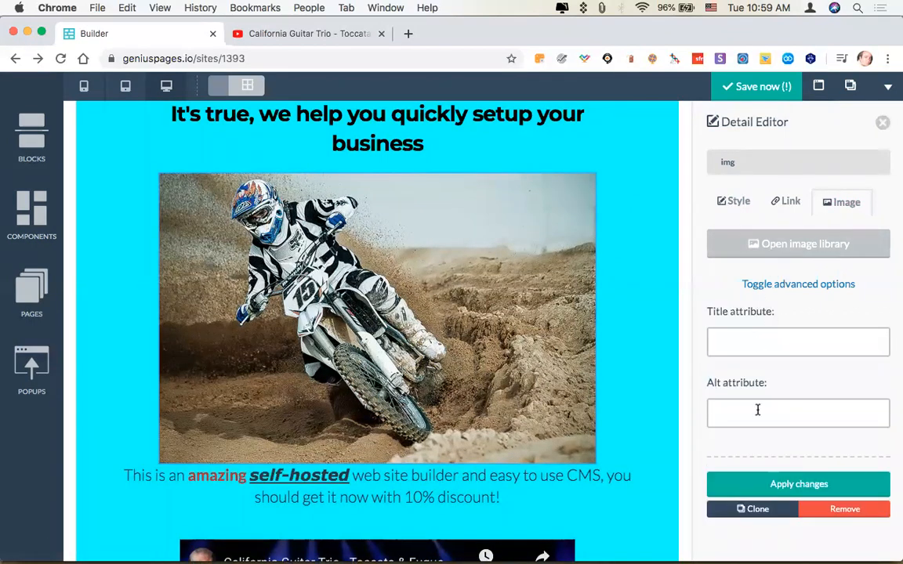
Set the image's top left radius to 50px and apply the change.
click(726, 205)
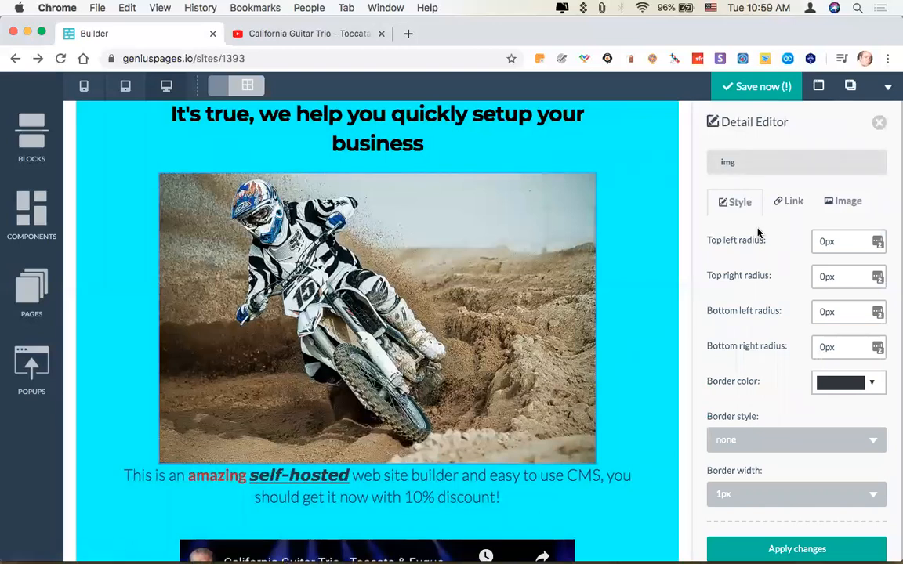
click(820, 242)
click(718, 241)
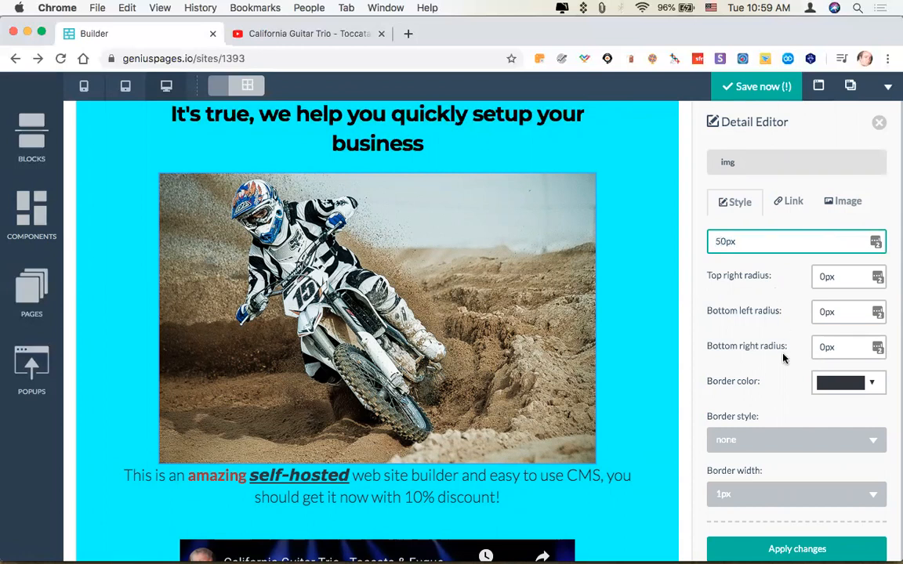
click(753, 546)
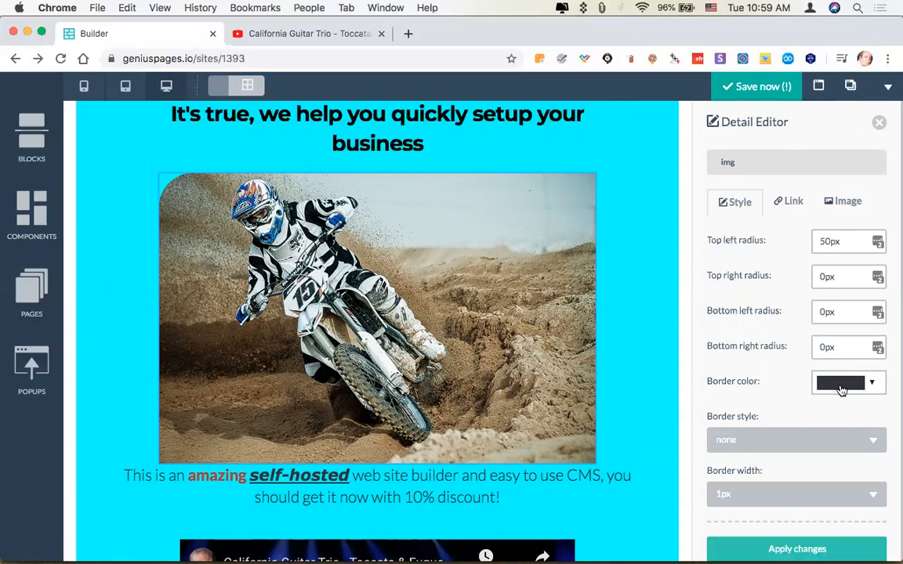
Examine the border style choices available for the image, and leave the list without choosing one.
scroll(840, 389, down, 1)
click(794, 419)
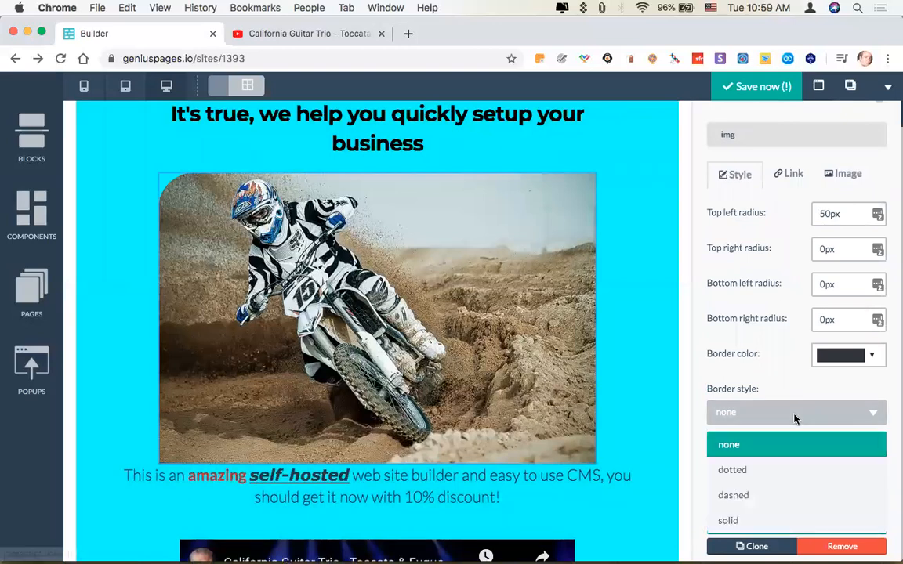
click(697, 426)
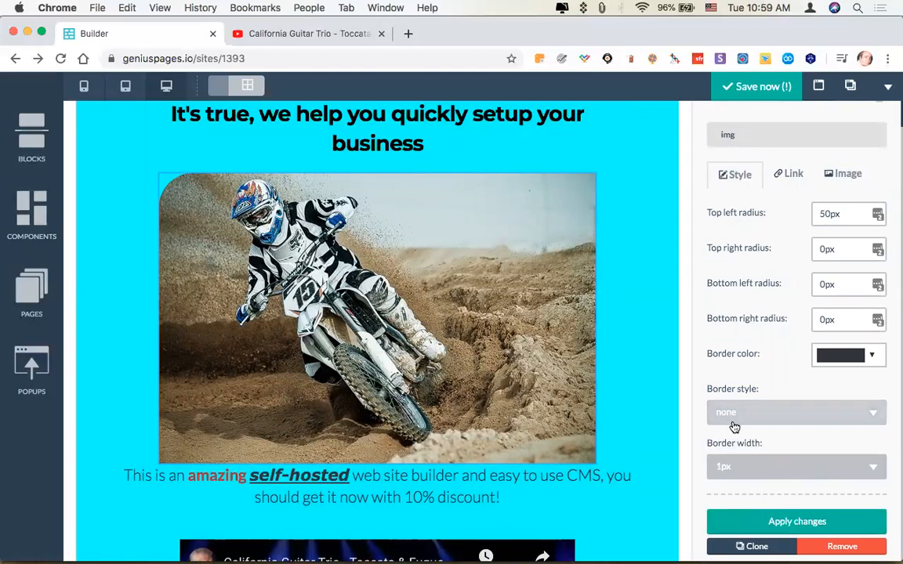
scroll(735, 426, down, 2)
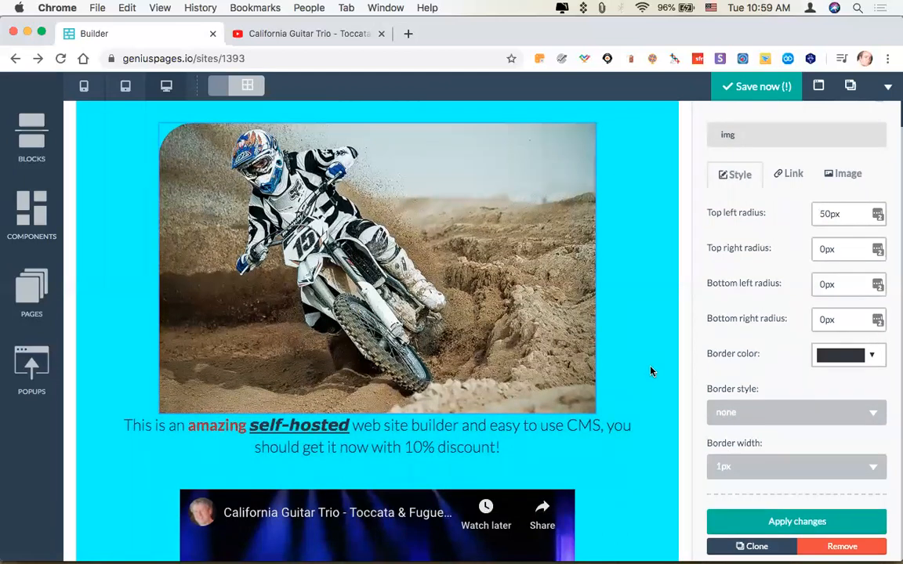
Insert a Youtube Video component above the headline and collapse the component library.
click(32, 215)
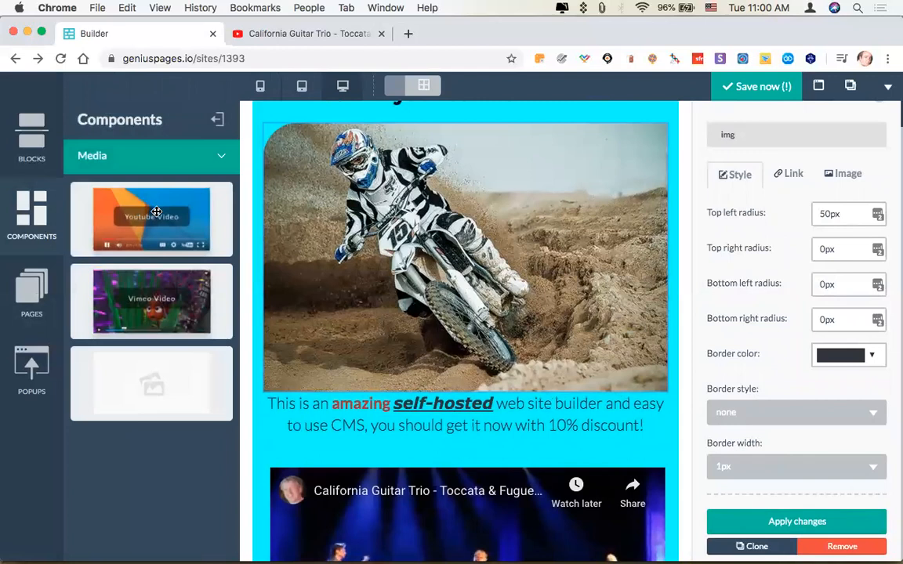
drag(158, 213, 504, 145)
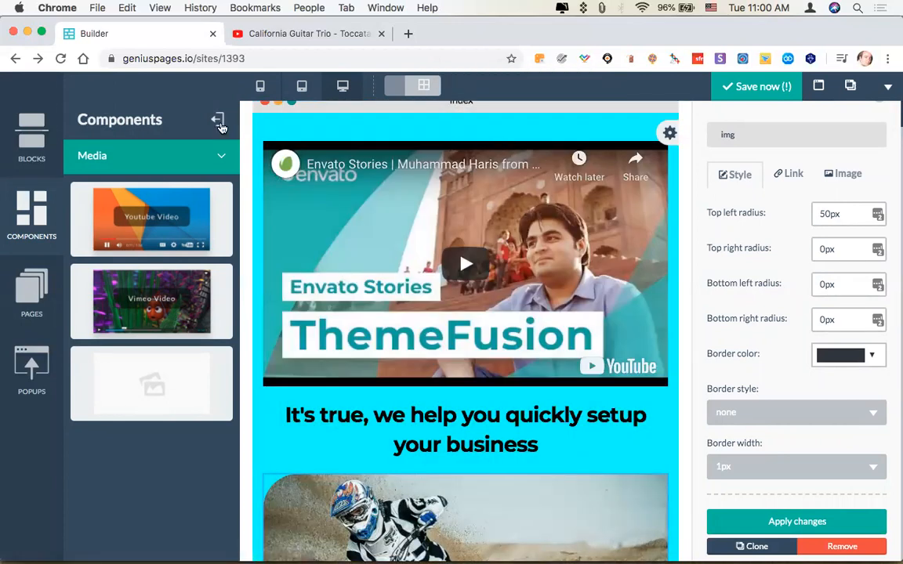
click(218, 121)
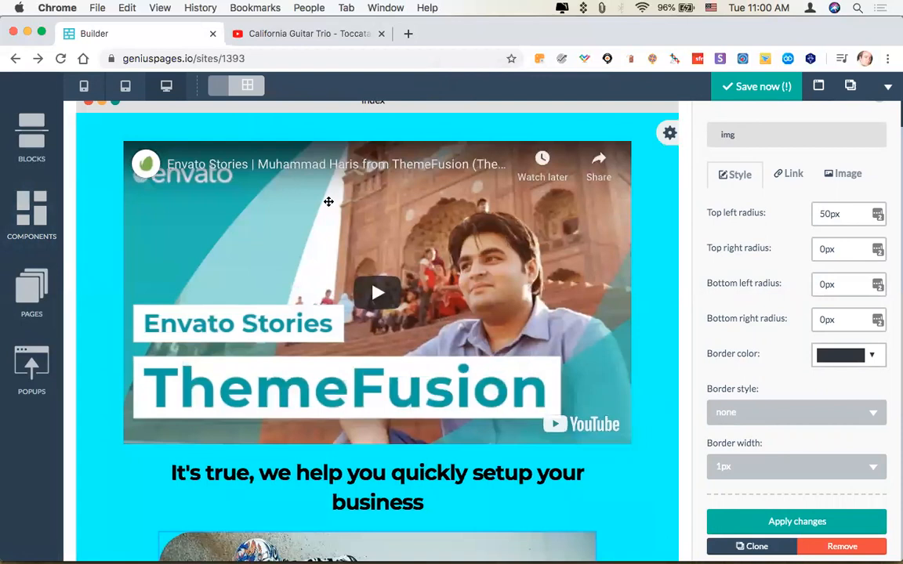
Open the new video component's settings, switch to YouTube, dismiss the embed dialog and select the video ID in the page address.
click(133, 133)
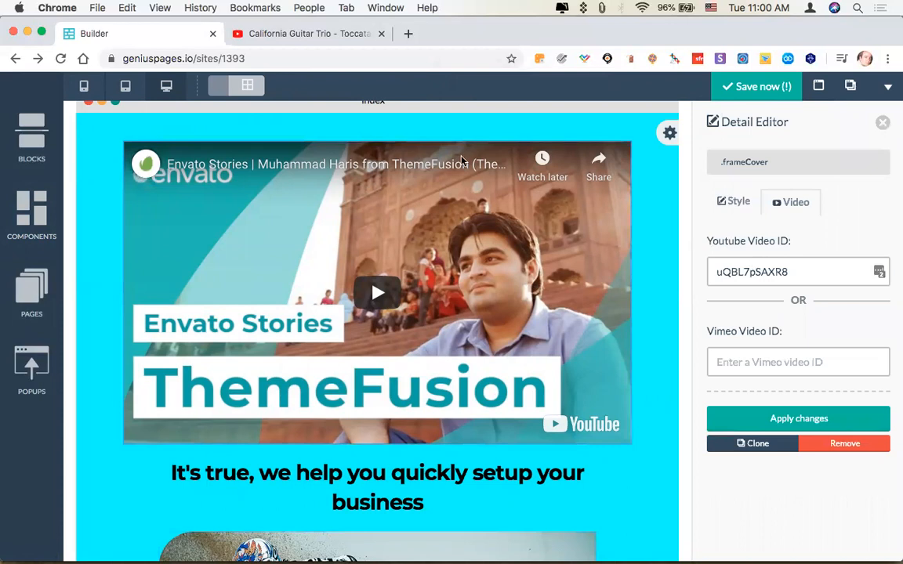
click(320, 36)
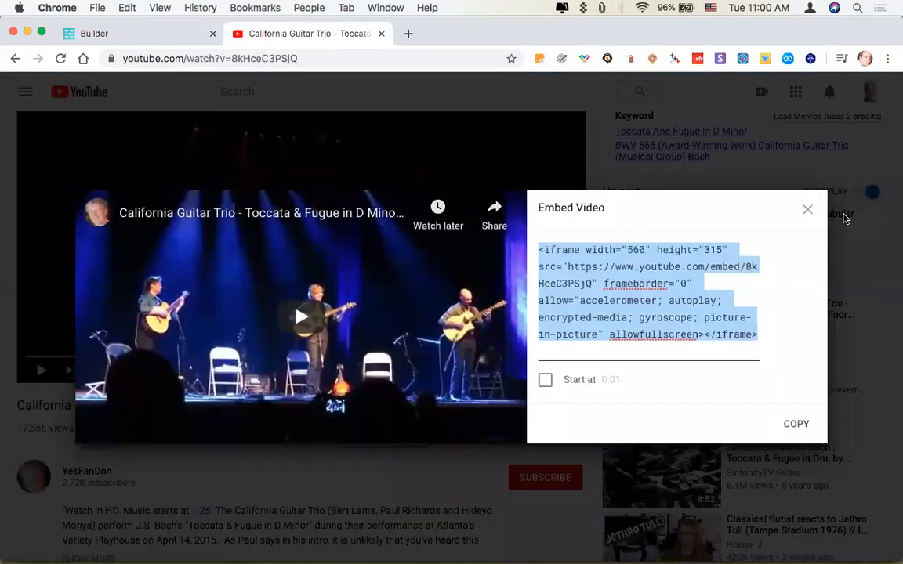
click(807, 210)
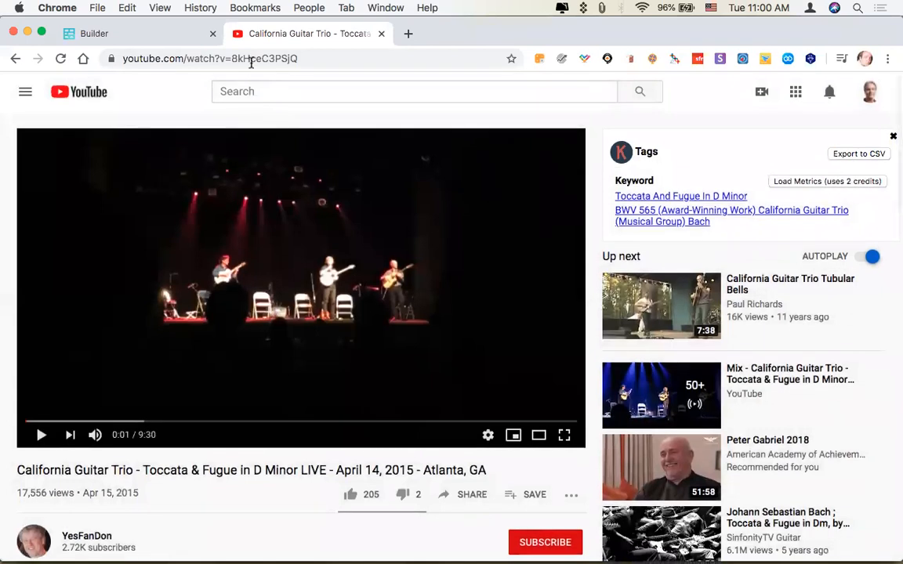
double_click(256, 59)
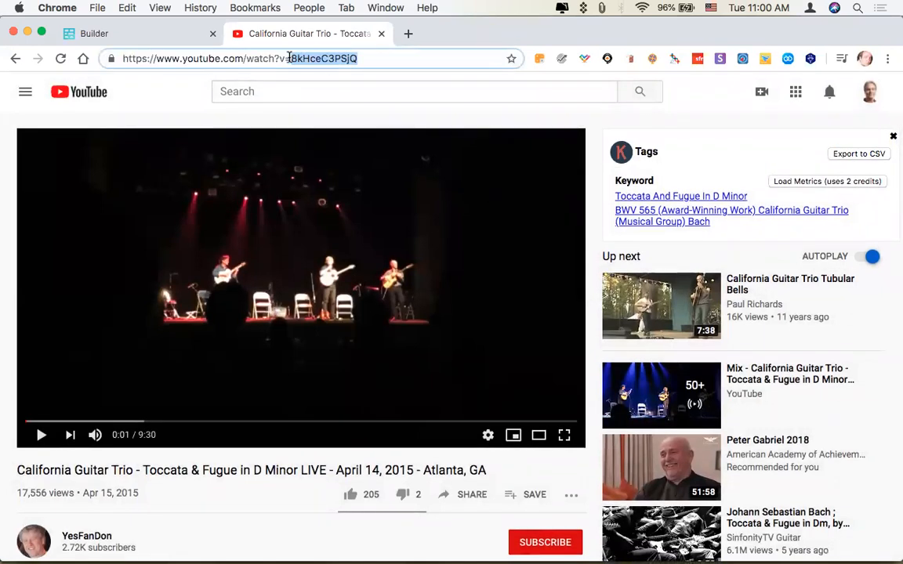
Append the dummy parameter "&jshblkaeh.kj;dhvl" to the YouTube address and remove it again.
click(378, 58)
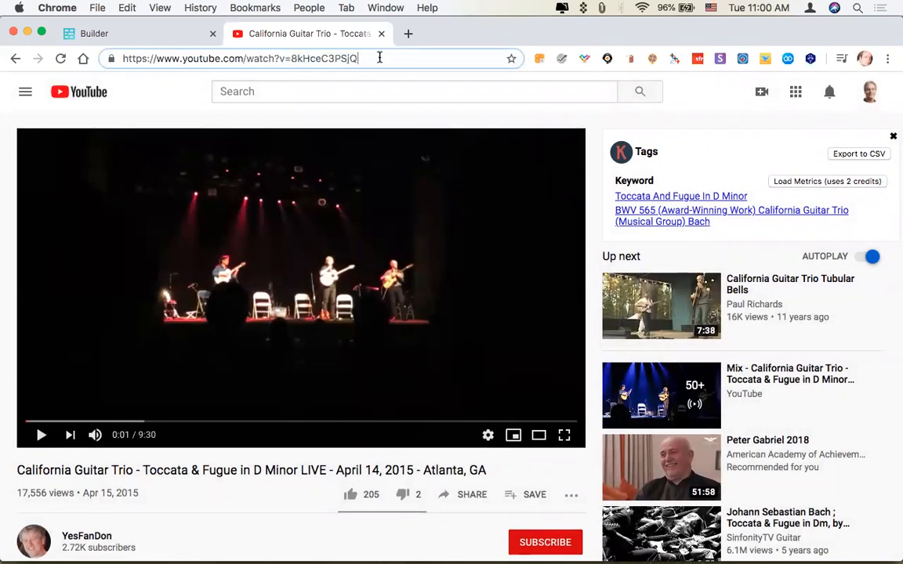
text(&)
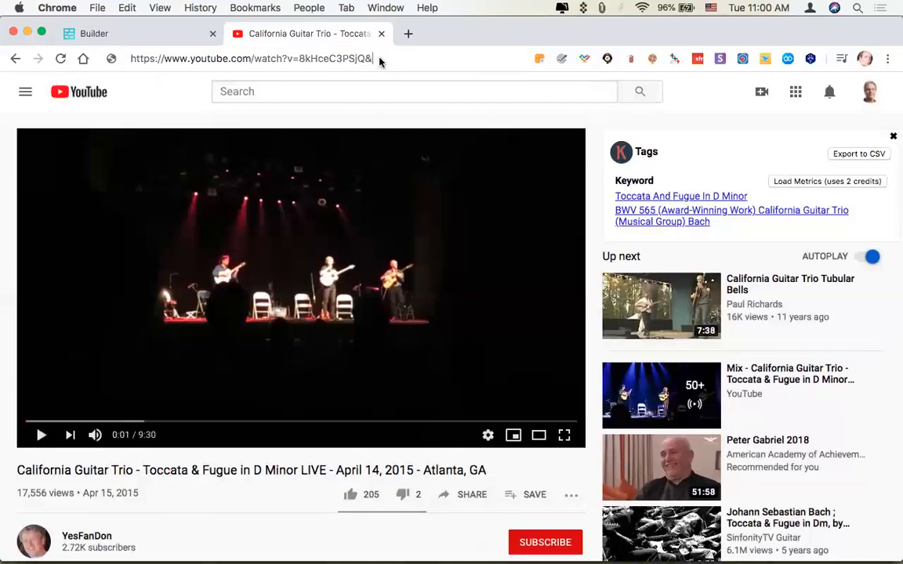
text(jshblkaeh.kj;dhvl)
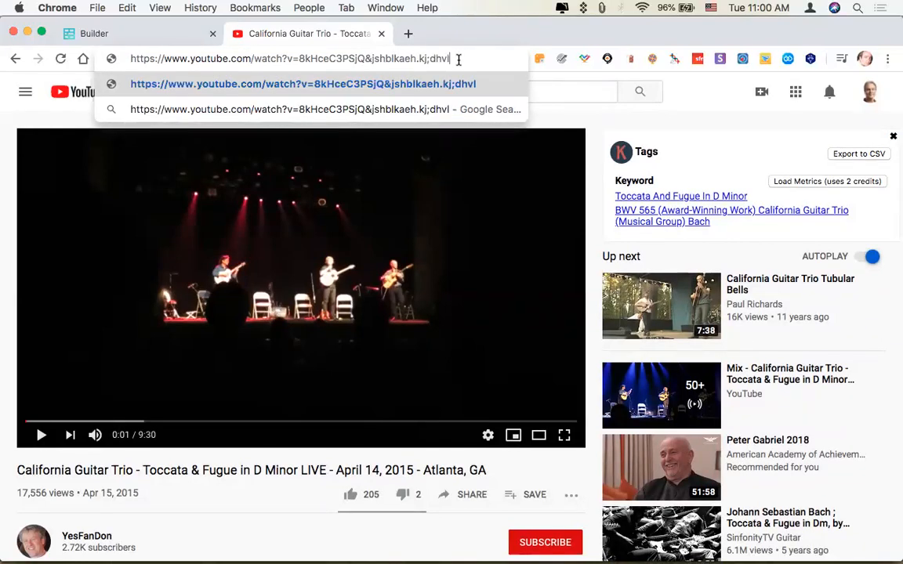
drag(458, 60, 367, 59)
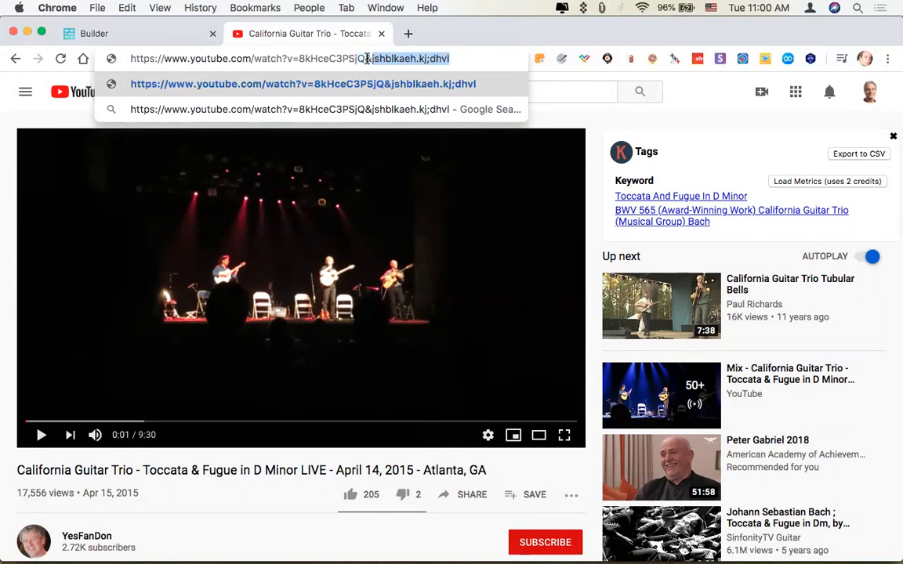
key(BackSpace)
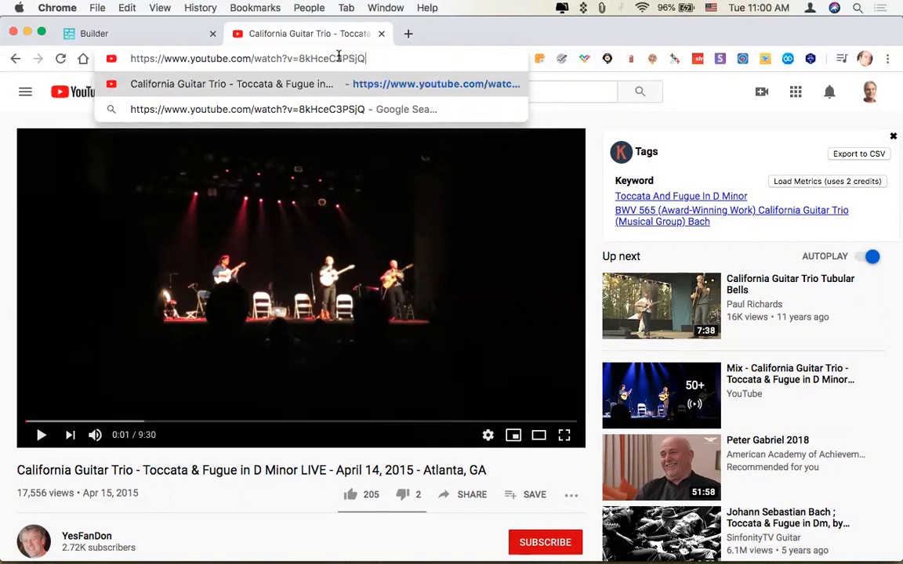
Copy the video ID 8kHceC3PSjQ from the YouTube address into the component's Youtube Video ID in the builder, and apply the change.
double_click(339, 58)
key(super+c)
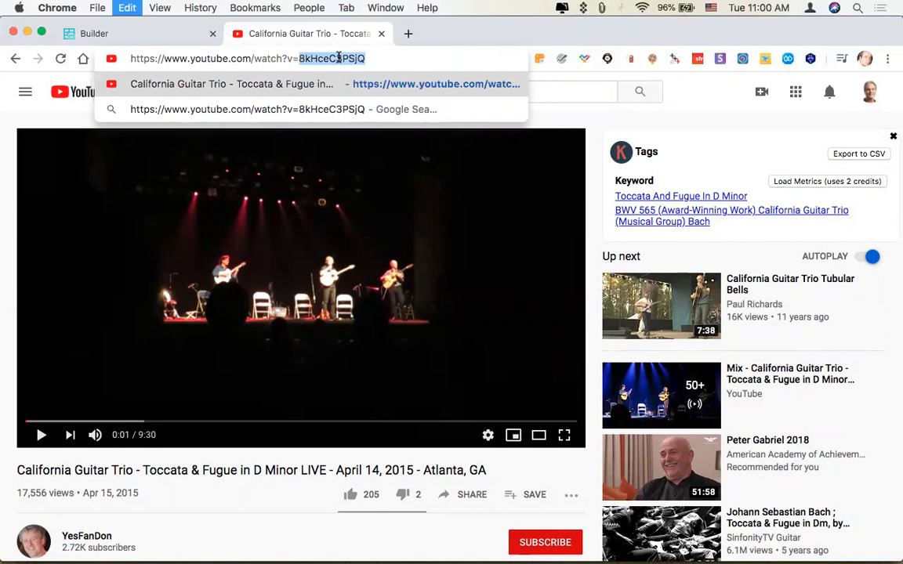
click(175, 35)
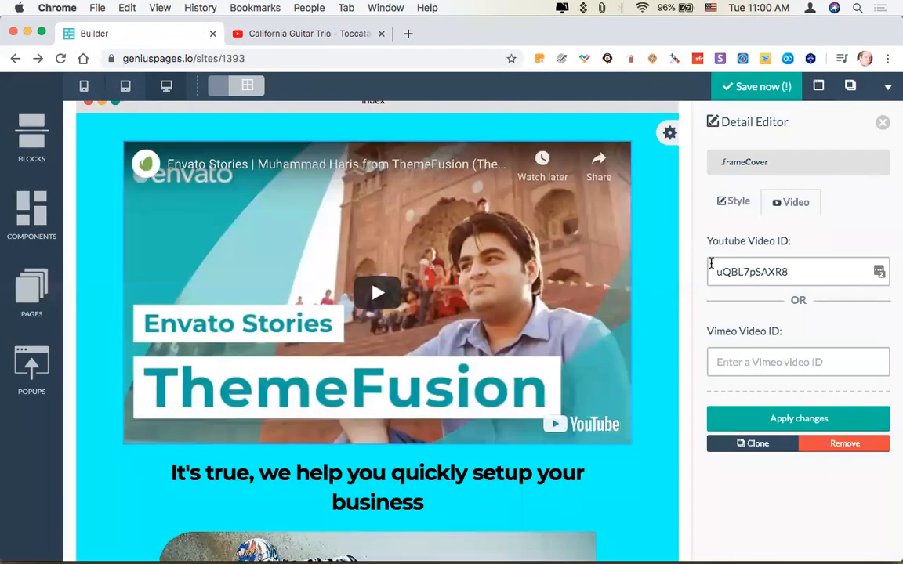
double_click(750, 270)
key(super+v)
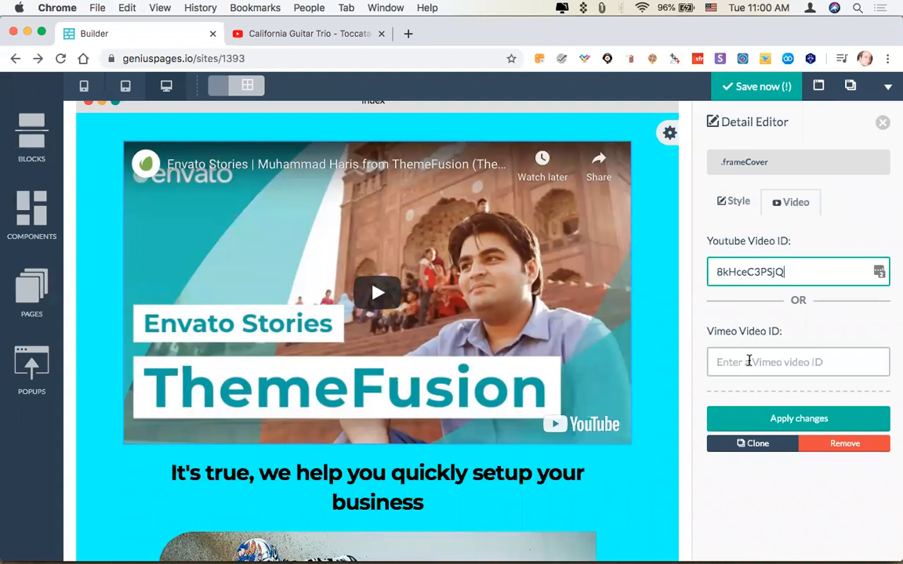
click(765, 418)
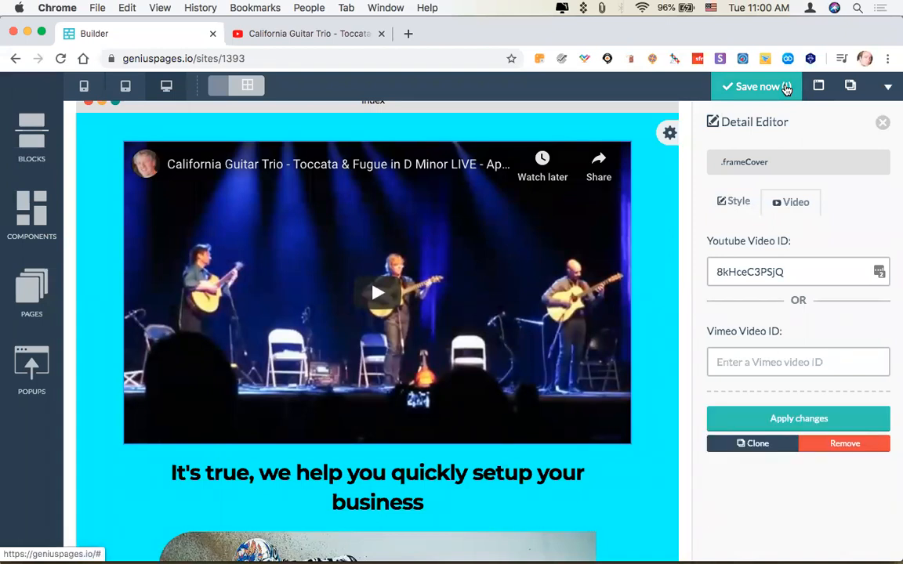
scroll(771, 122, down, 3)
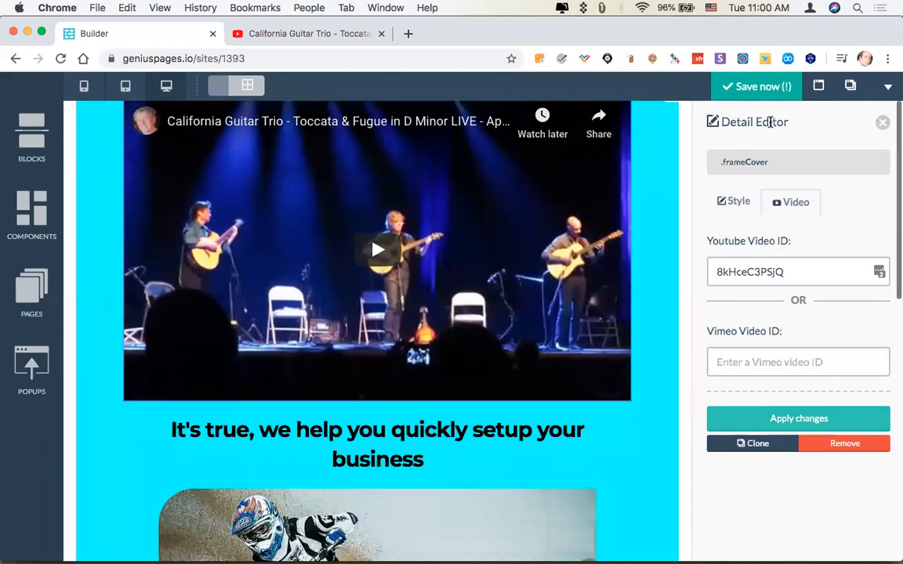
scroll(770, 123, down, 5)
scroll(770, 122, up, 6)
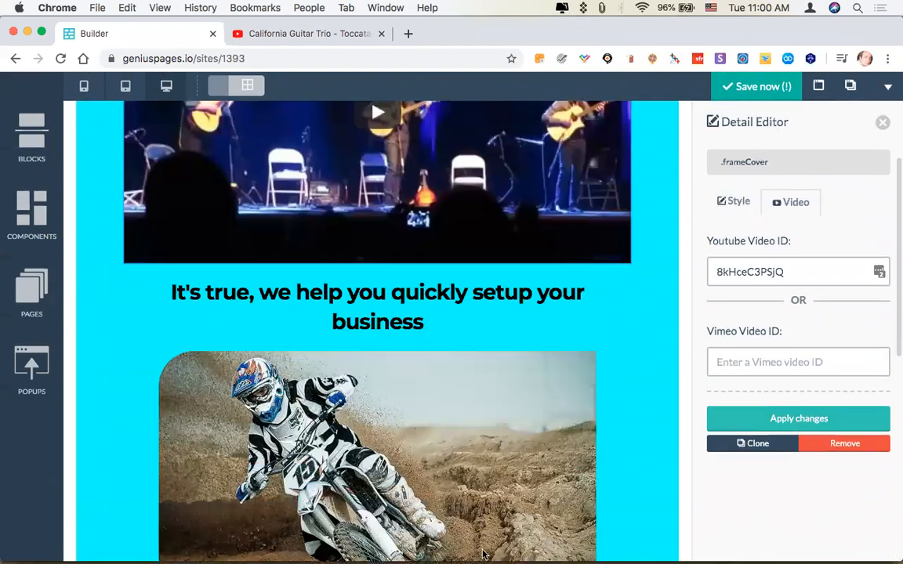